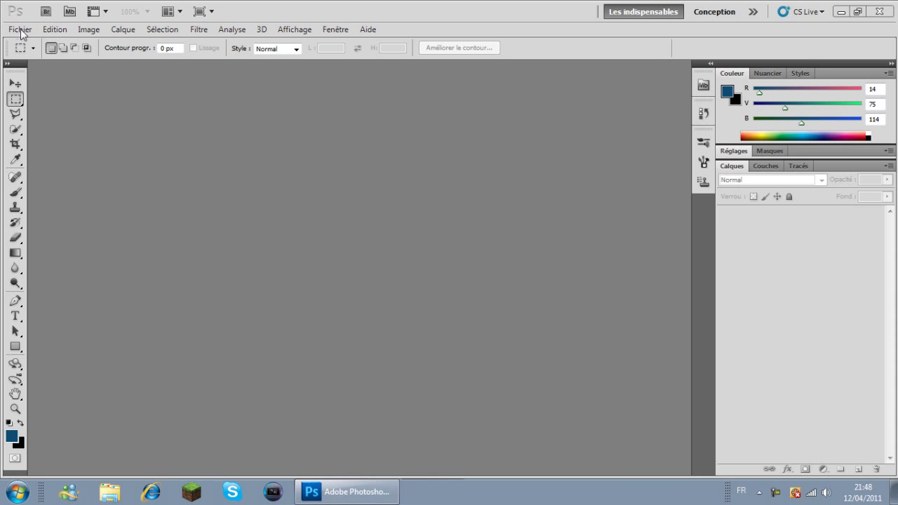
Step: Create a new 200 × 200 pixel document, Sans titre-1, with a white background
left_click(20, 31)
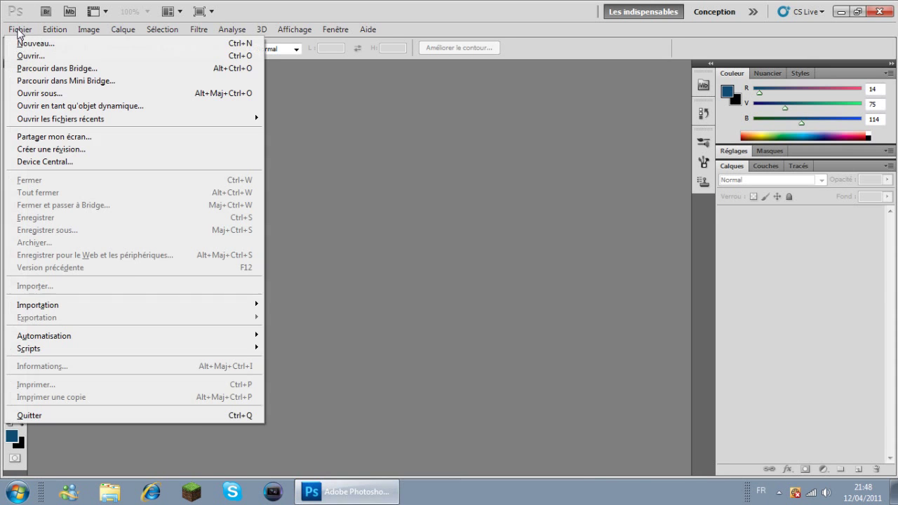
left_click(35, 43)
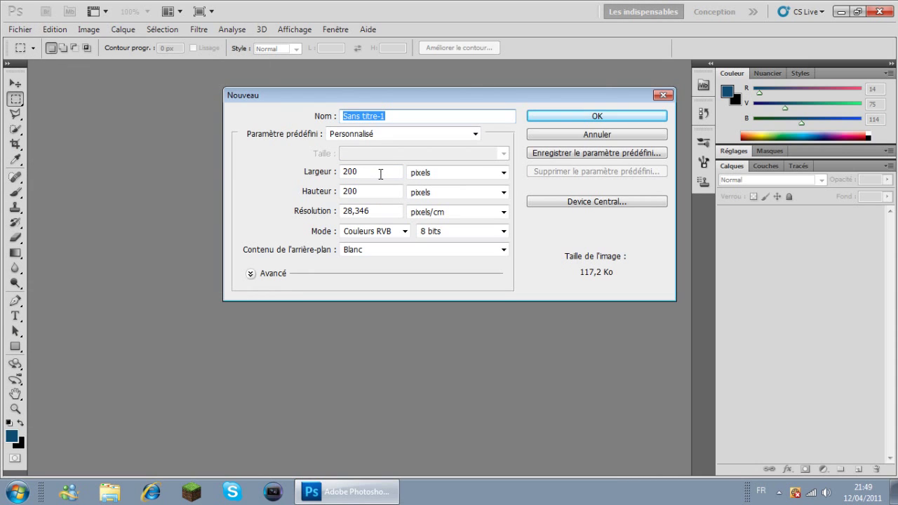
left_click_drag(377, 172, 313, 171)
left_click(377, 193)
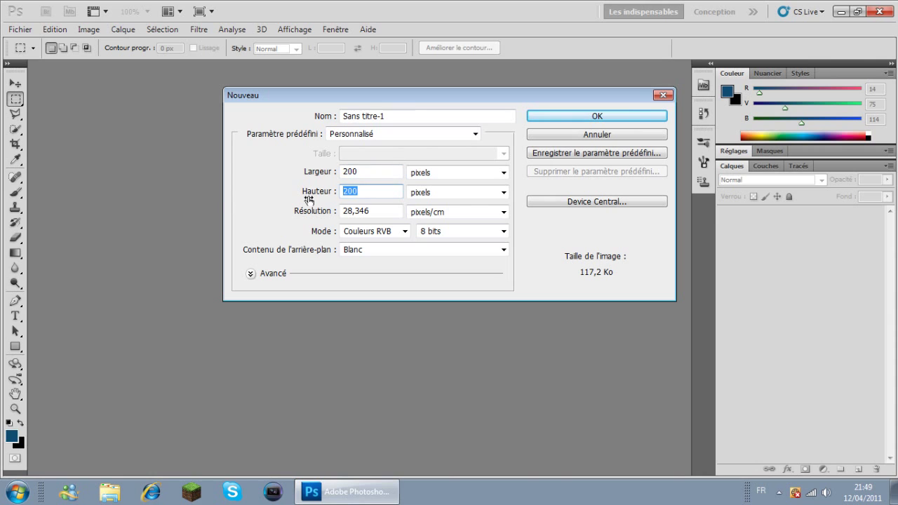
left_click(604, 120)
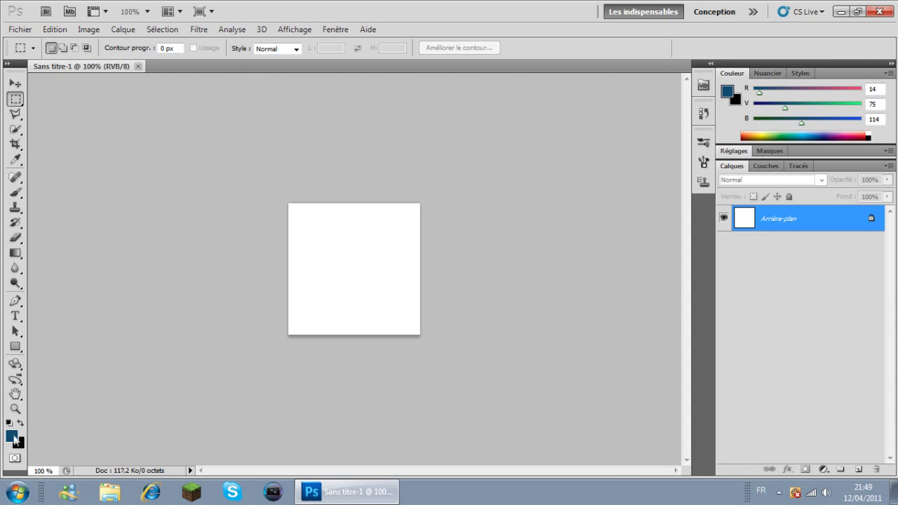
Step: Fill the canvas with a radial gradient from dark blue at the top to black at the bottom
left_click_drag(18, 256, 80, 255)
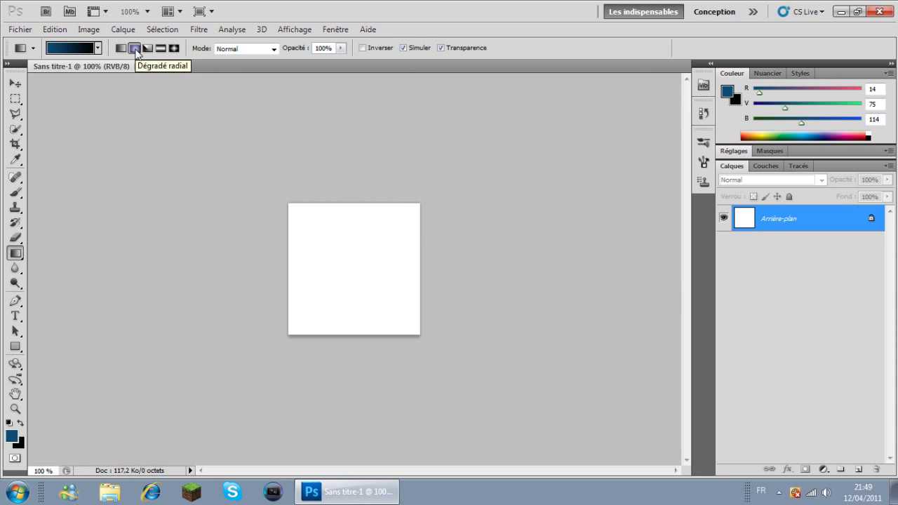
left_click(135, 48)
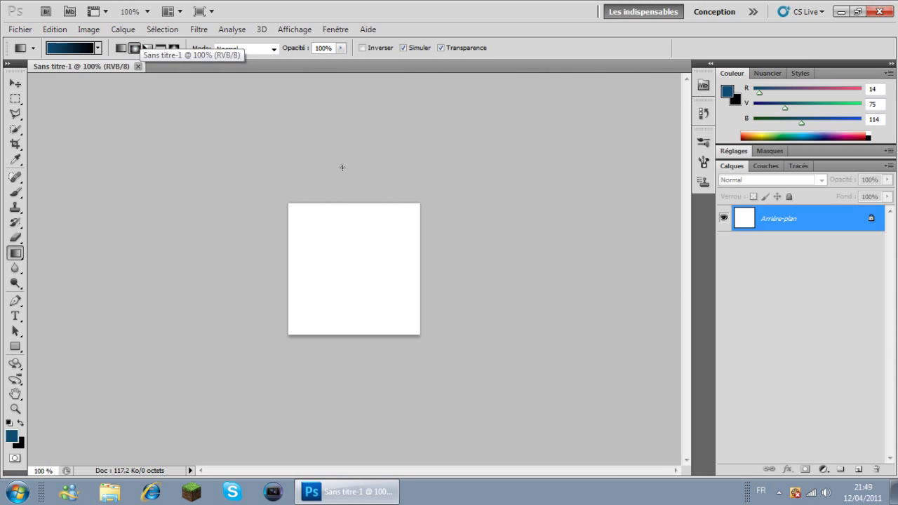
left_click_drag(351, 180, 355, 351)
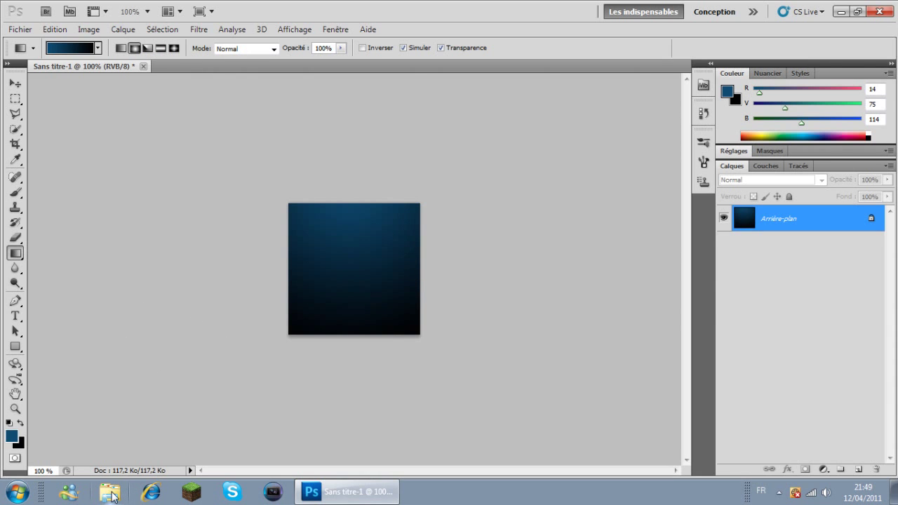
left_click(112, 495)
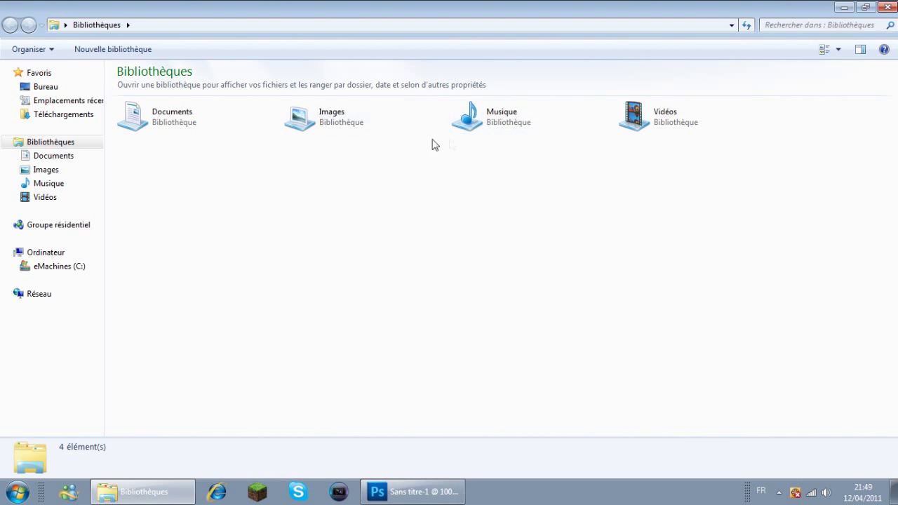
Step: Place the flamme_269217-1 render from Images > renders into the logo as its own layer
double_click(327, 121)
double_click(355, 150)
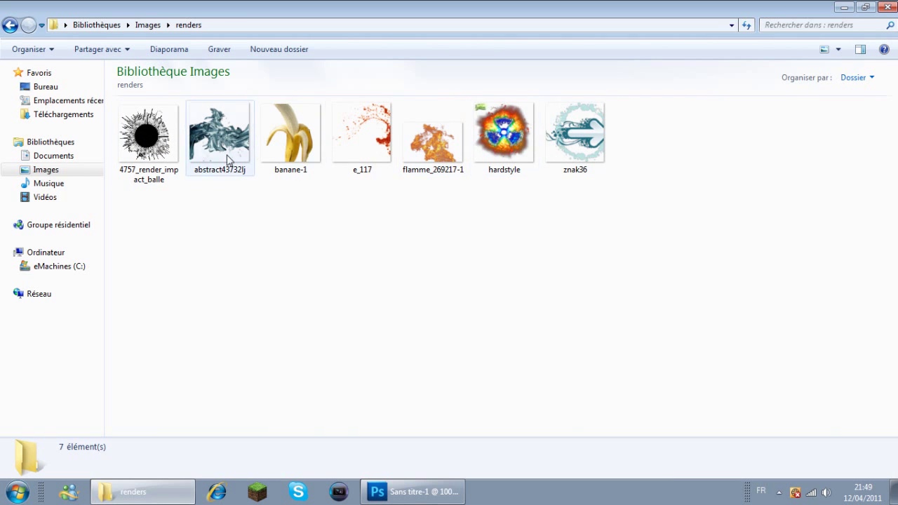
mouse_move(437, 139)
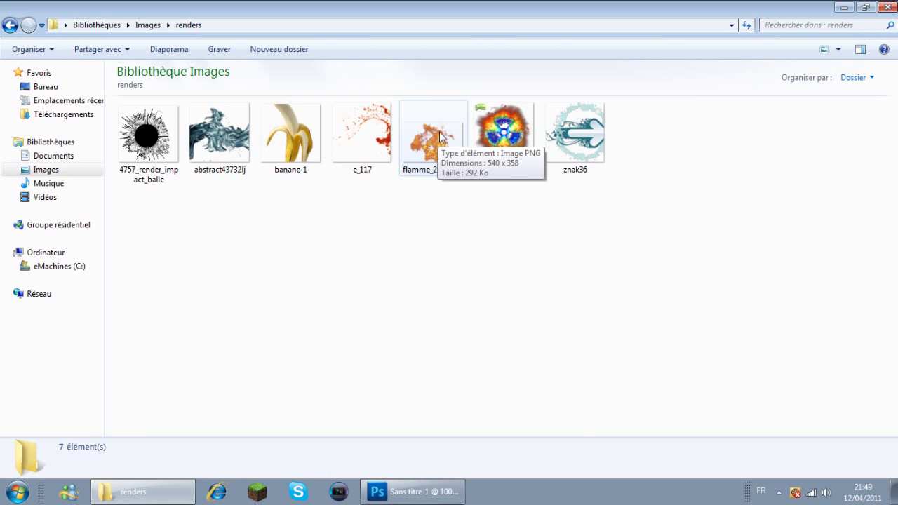
left_click_drag(440, 135, 391, 322)
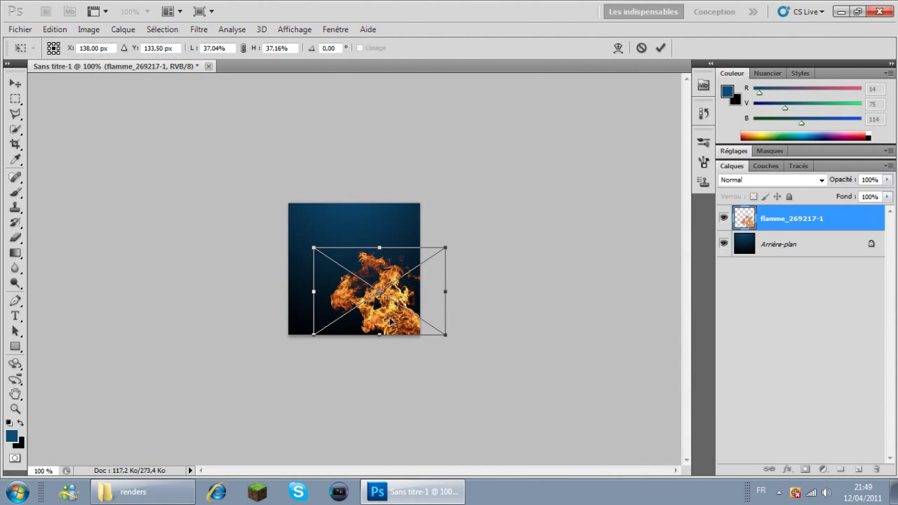
right_click(384, 309)
left_click(428, 110)
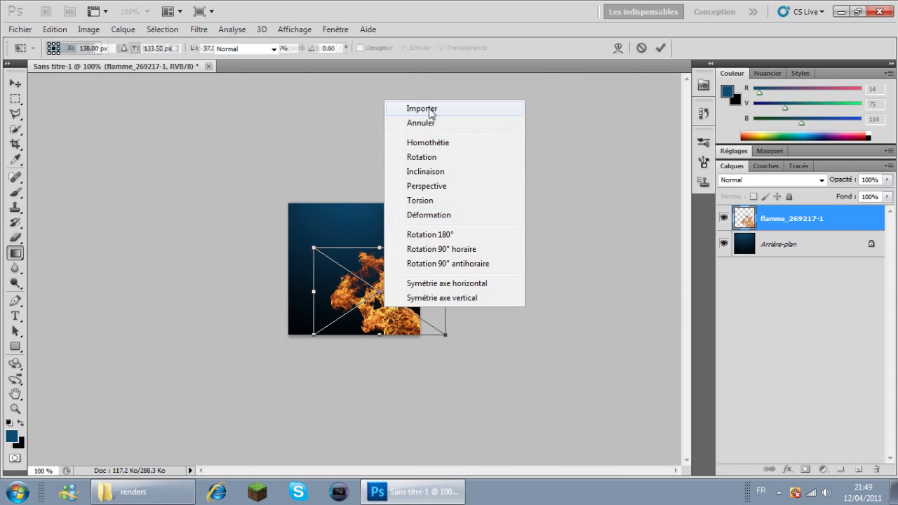
left_click(140, 491)
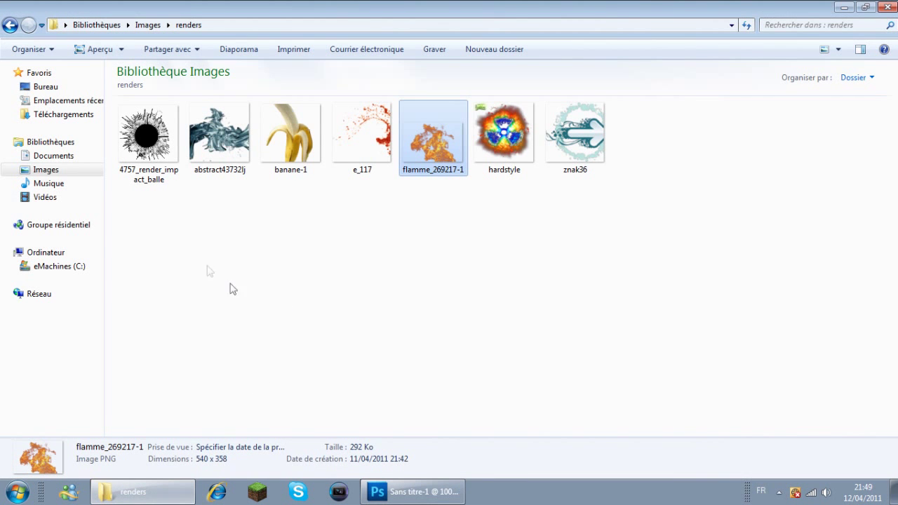
Step: Place the e_117 splash render rotated about -90° in the logo's top-left corner
left_click(216, 148)
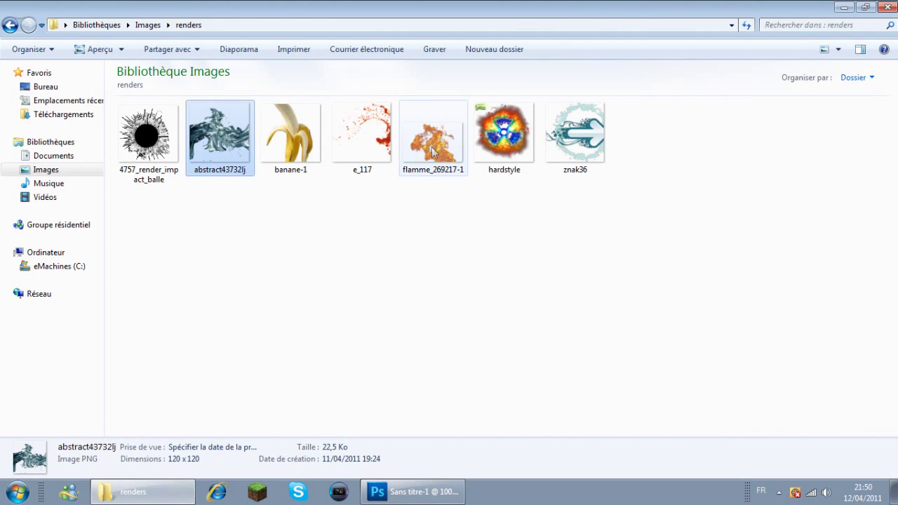
left_click(366, 140)
left_click_drag(362, 139, 315, 232)
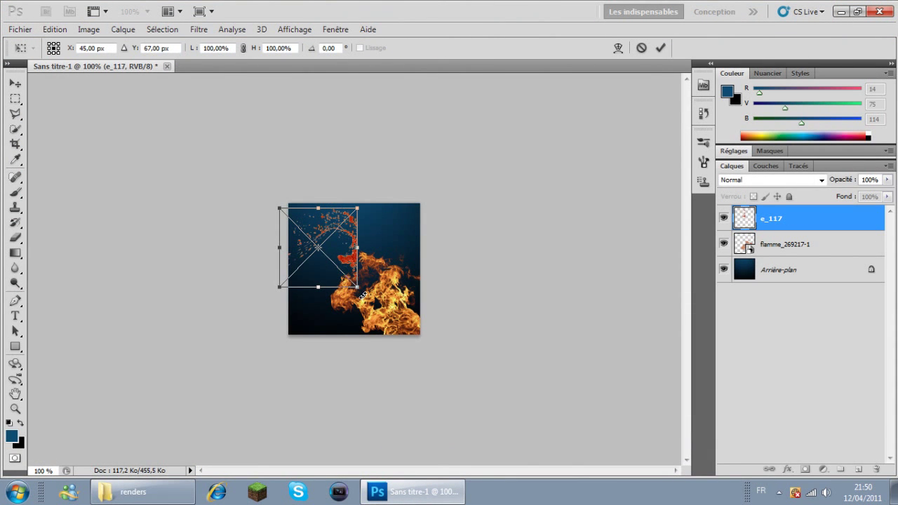
left_click_drag(362, 295, 325, 213)
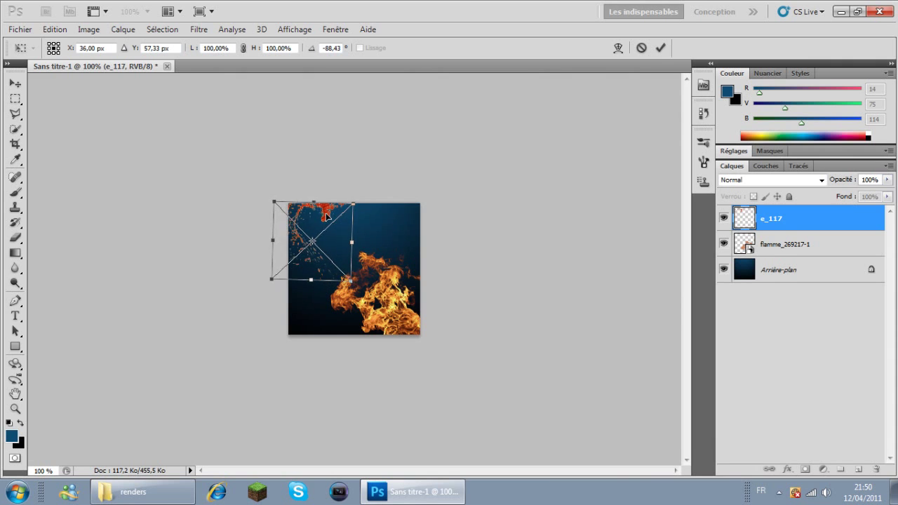
left_click_drag(356, 288, 359, 289)
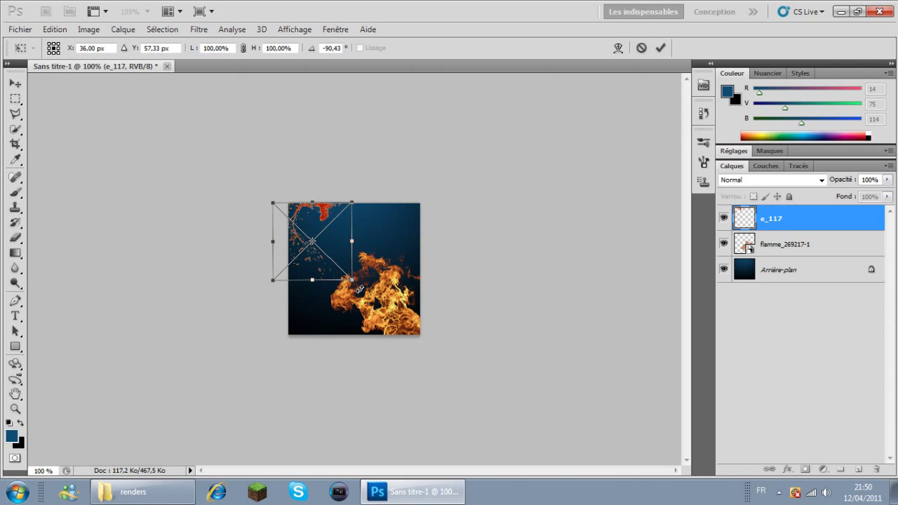
right_click(315, 229)
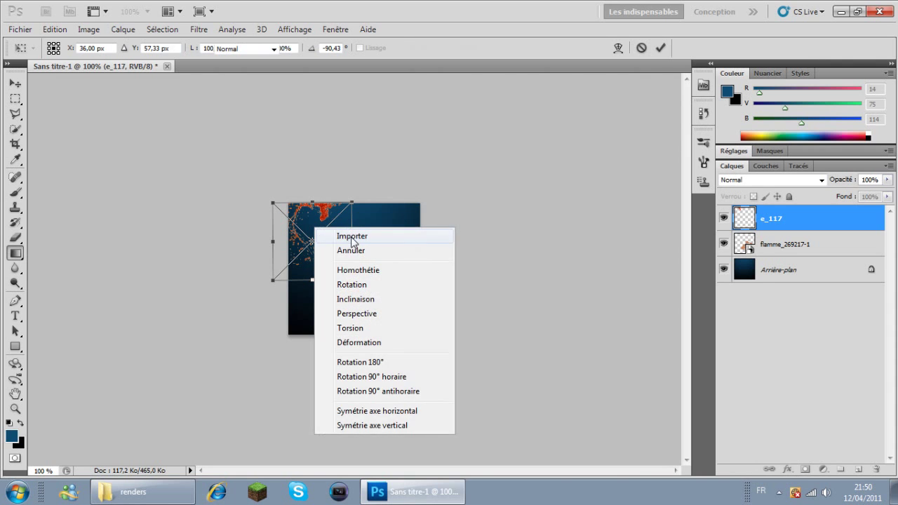
left_click(328, 234)
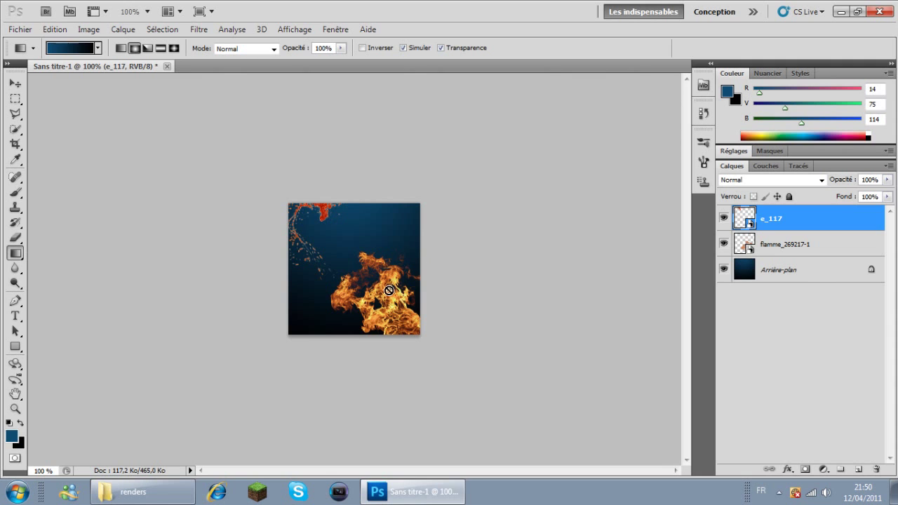
Step: Add a blue Color Overlay with lowered opacity to the e_117 layer, tinting the splash purple-blue
right_click(785, 221)
left_click(662, 139)
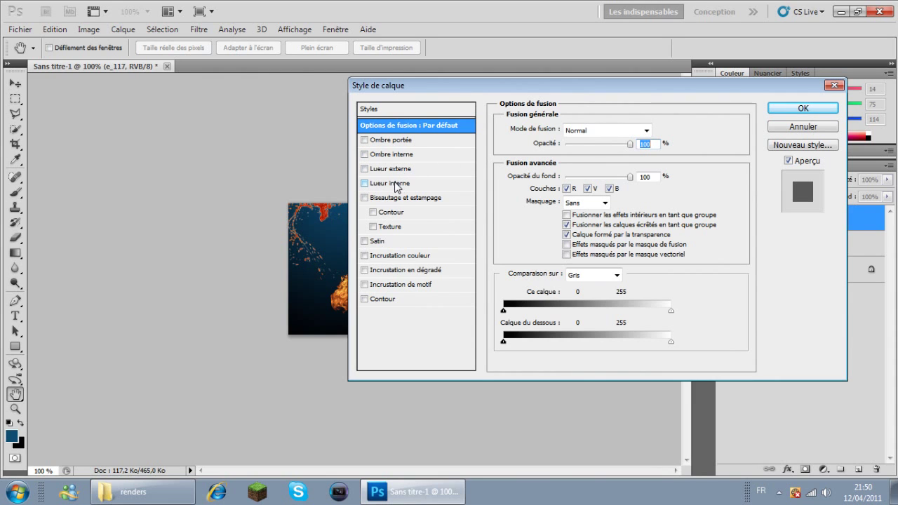
left_click(395, 258)
left_click(656, 129)
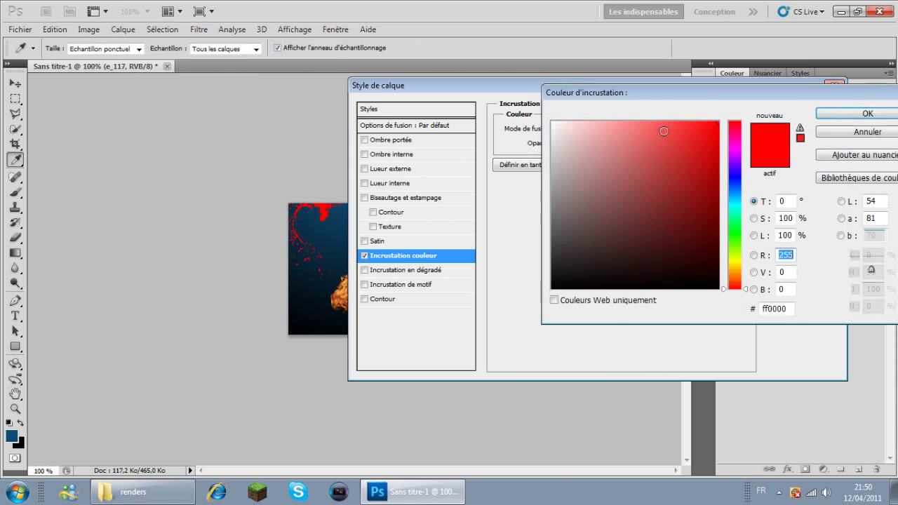
left_click(735, 172)
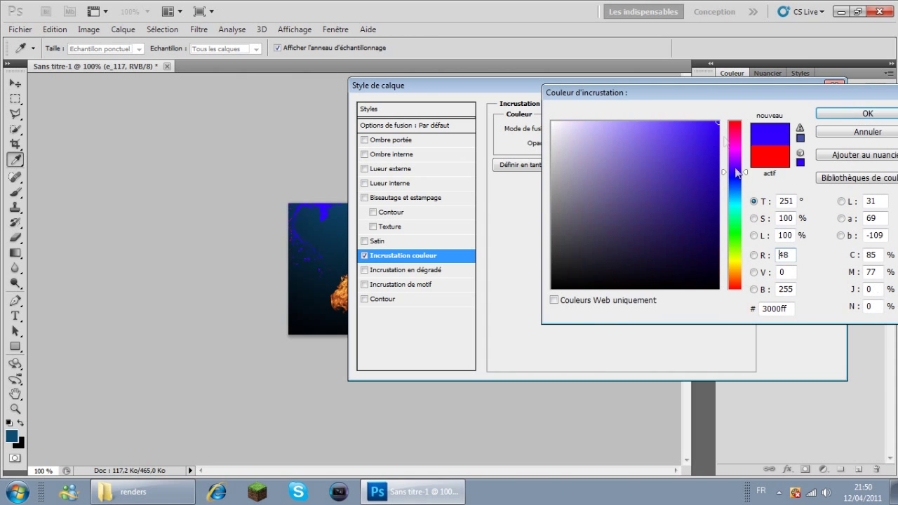
left_click(866, 114)
type("70")
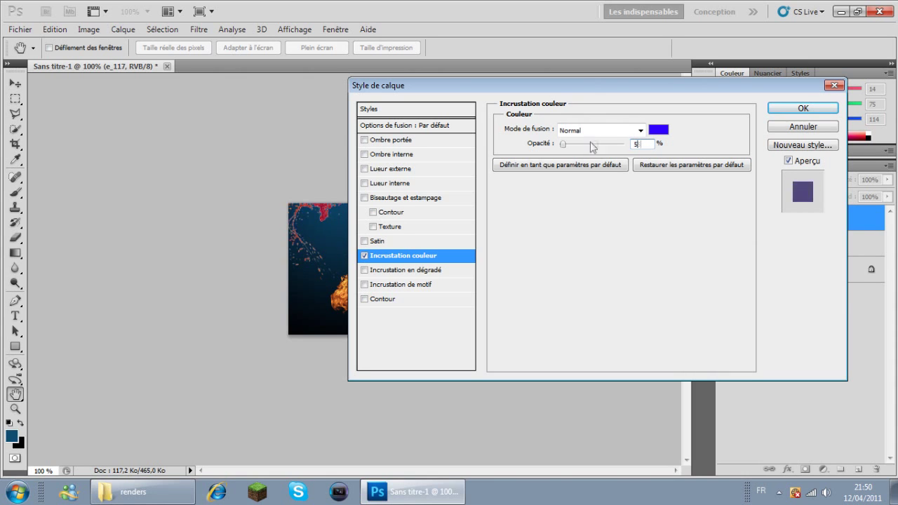
type("55")
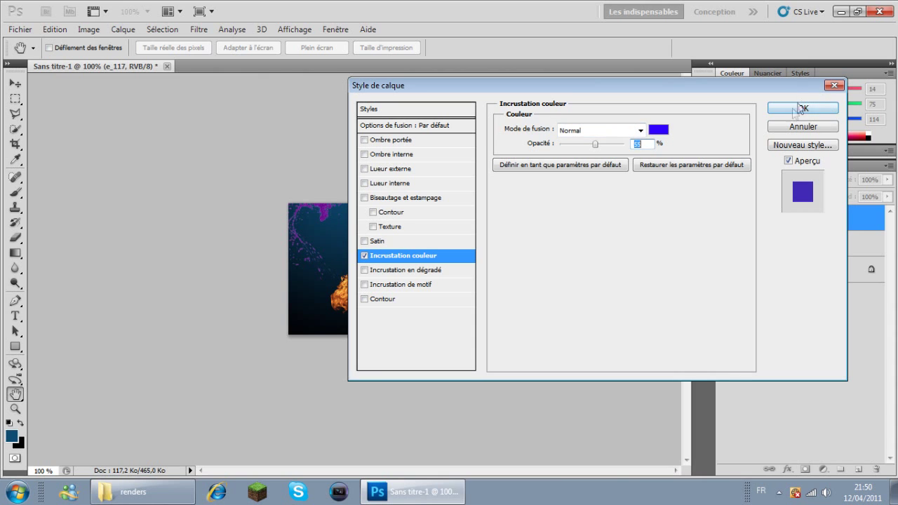
left_click(801, 109)
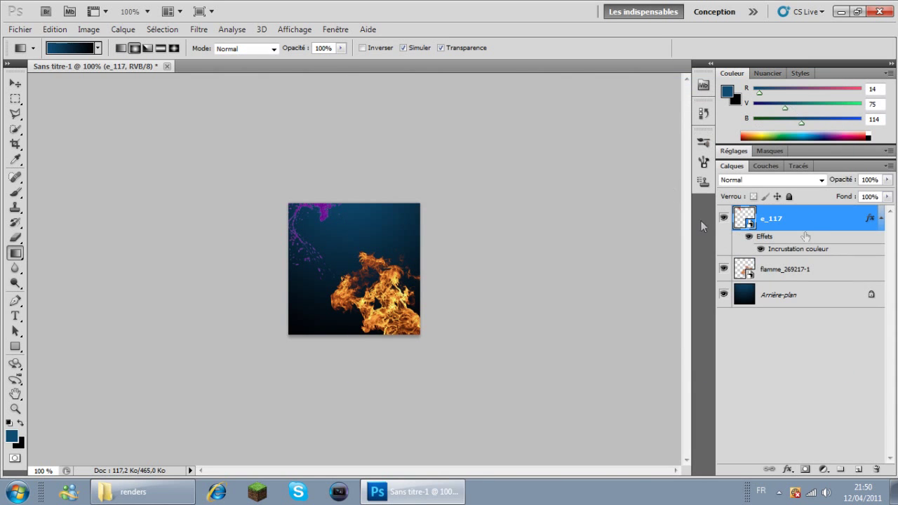
Step: Give the flamme_269217-1 layer a blue Color Overlay at 70% opacity
left_click(791, 274)
right_click(794, 272)
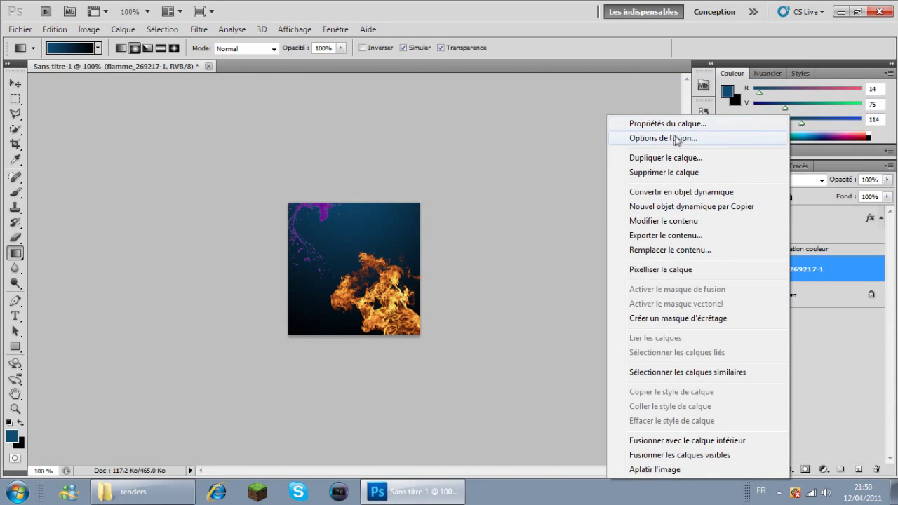
left_click(739, 139)
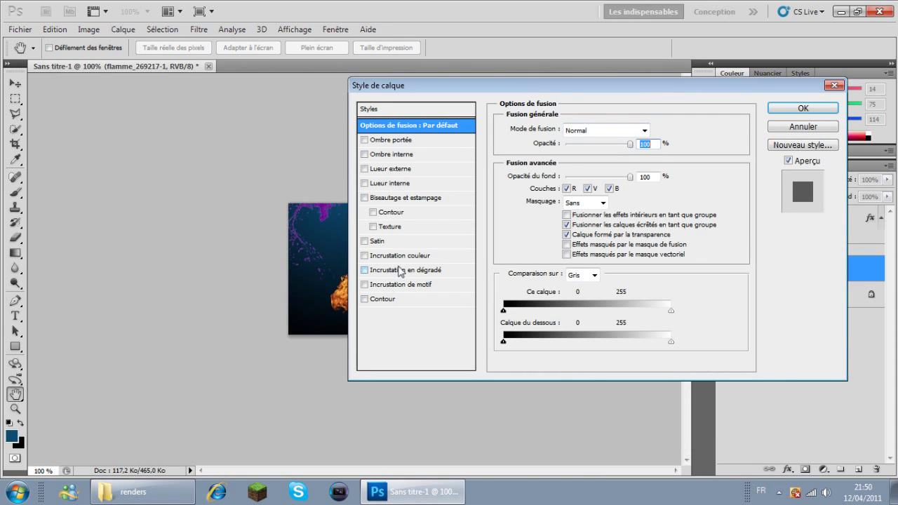
left_click(395, 257)
left_click(655, 130)
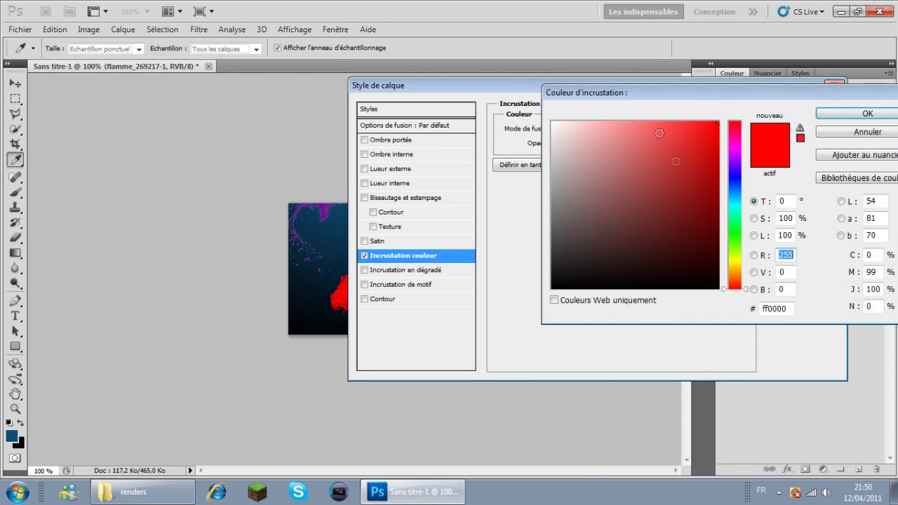
left_click(728, 185)
left_click(867, 113)
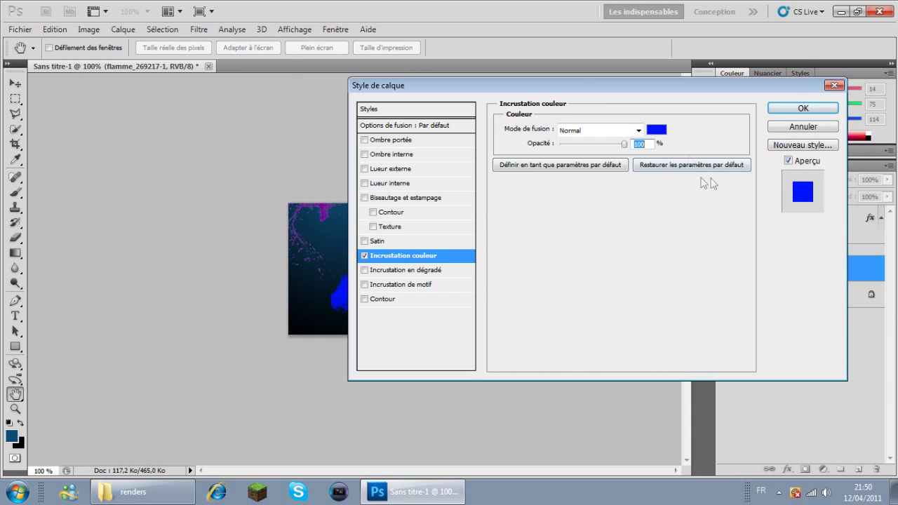
type("70")
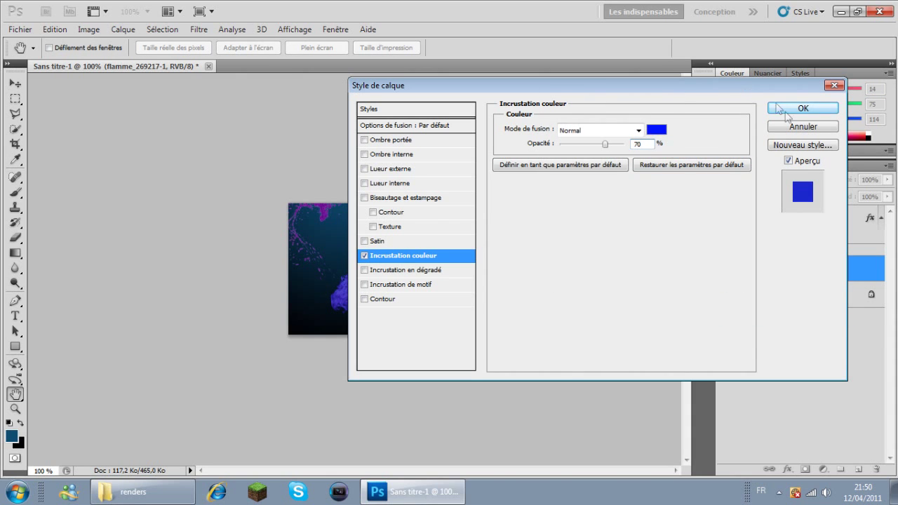
left_click(777, 109)
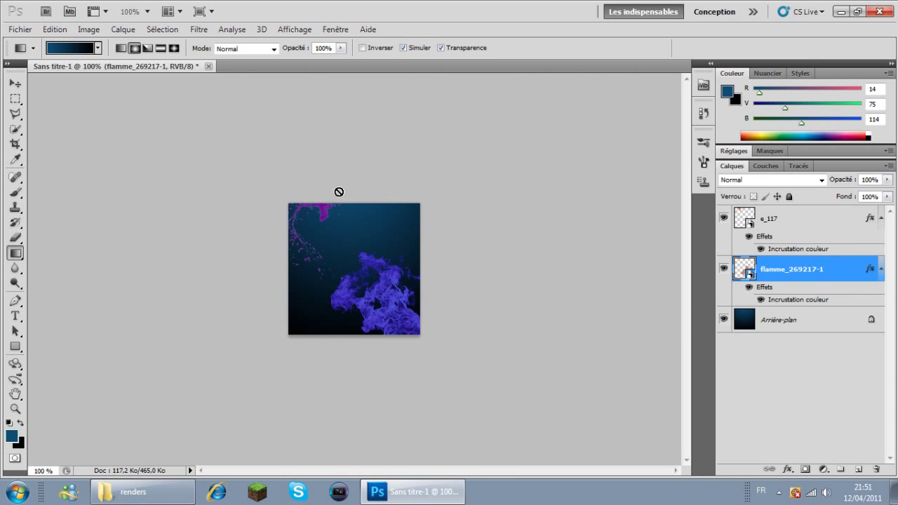
left_click(16, 319)
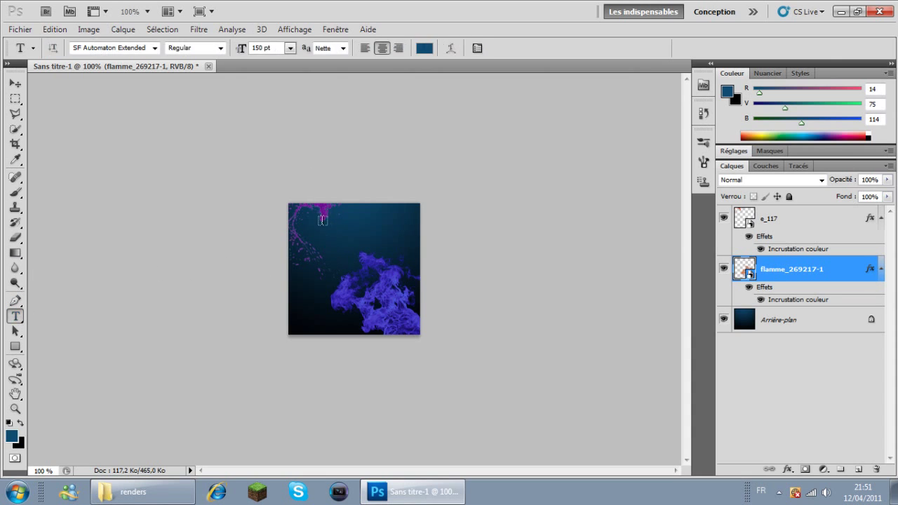
Step: Add a dark blue 40 pt 'TEXTE' text layer near the top of the logo
left_click_drag(316, 209, 410, 250)
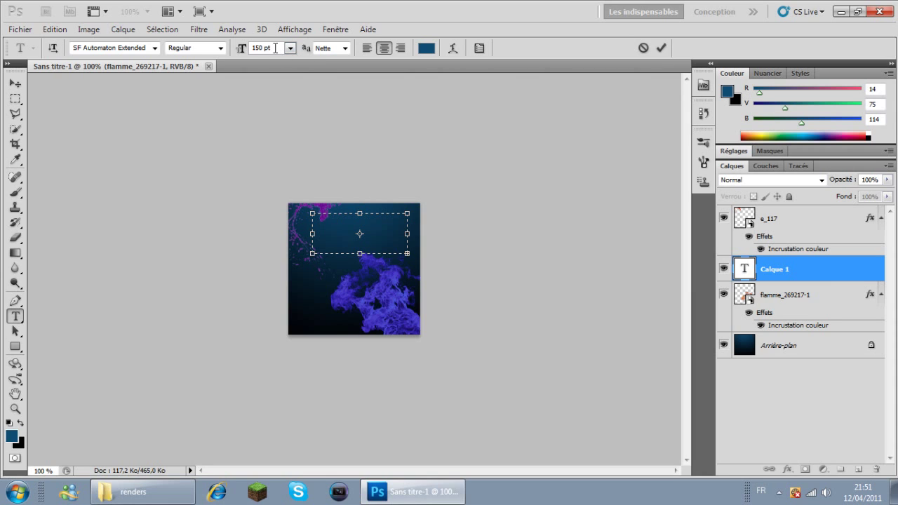
left_click(237, 53)
type("40")
left_click_drag(360, 254, 359, 319)
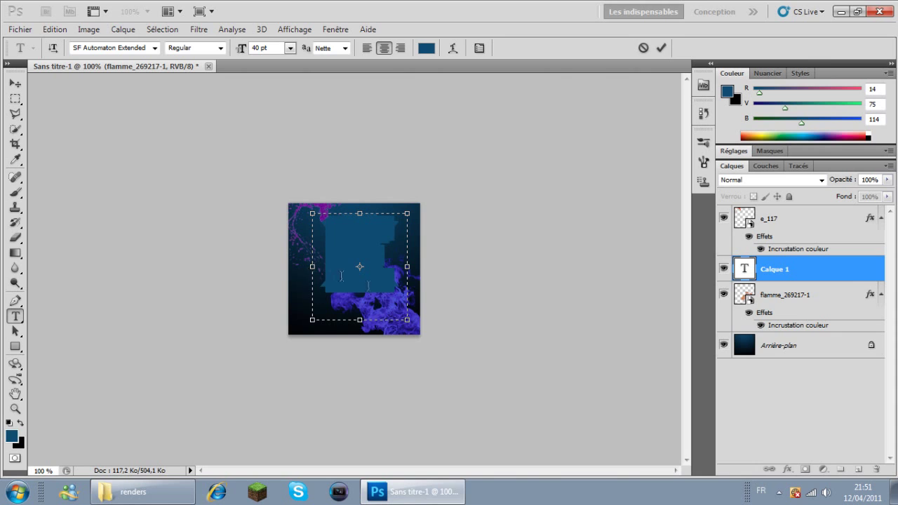
key("ctrl+z")
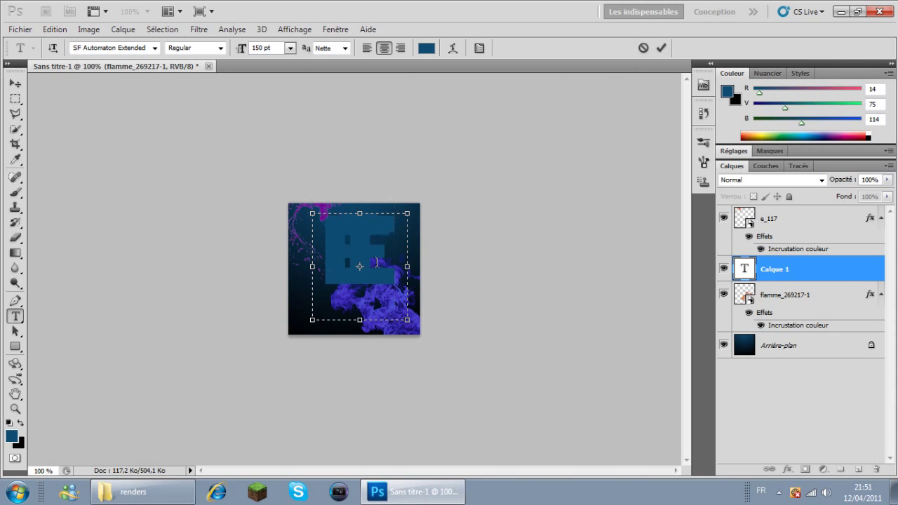
key("ctrl+z")
type("TEXTE")
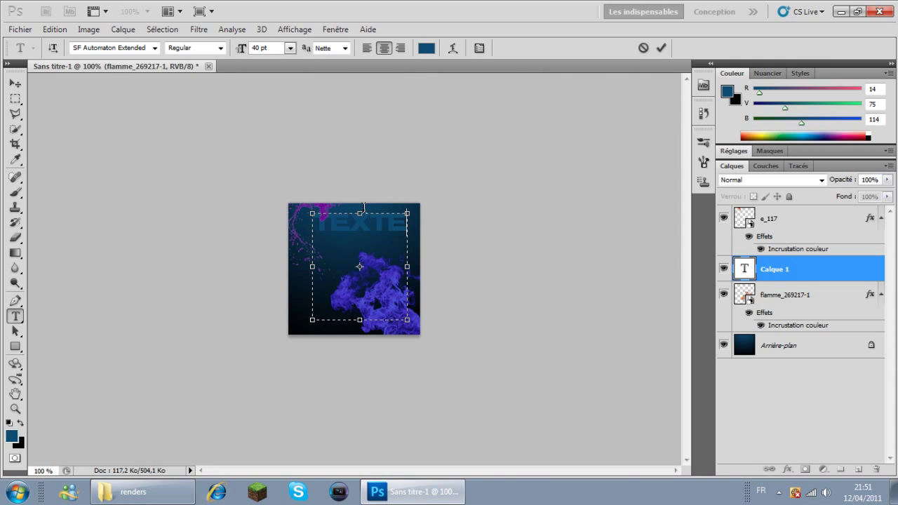
mouse_move(772, 271)
left_mouse_down()
mouse_move(768, 210)
mouse_move(789, 268)
left_mouse_up()
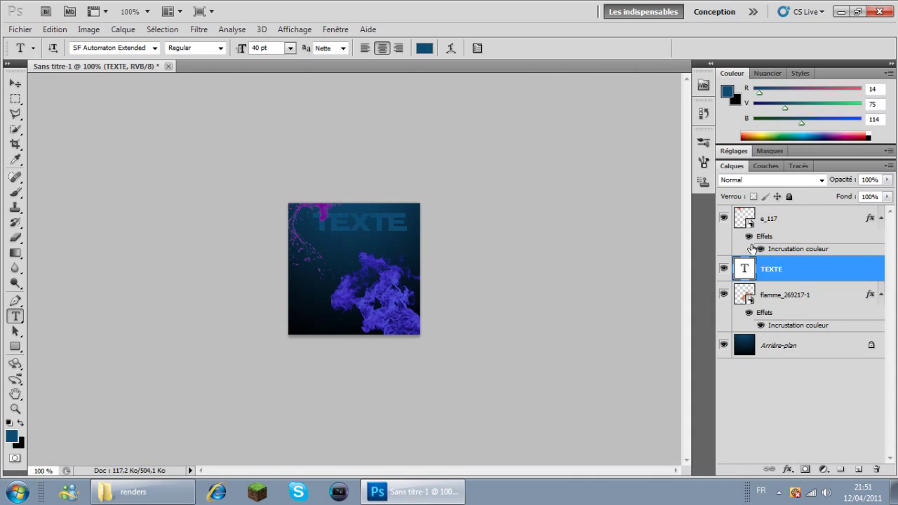
Step: Give the TEXTE layer an inner glow and a radial gradient overlay
right_click(791, 273)
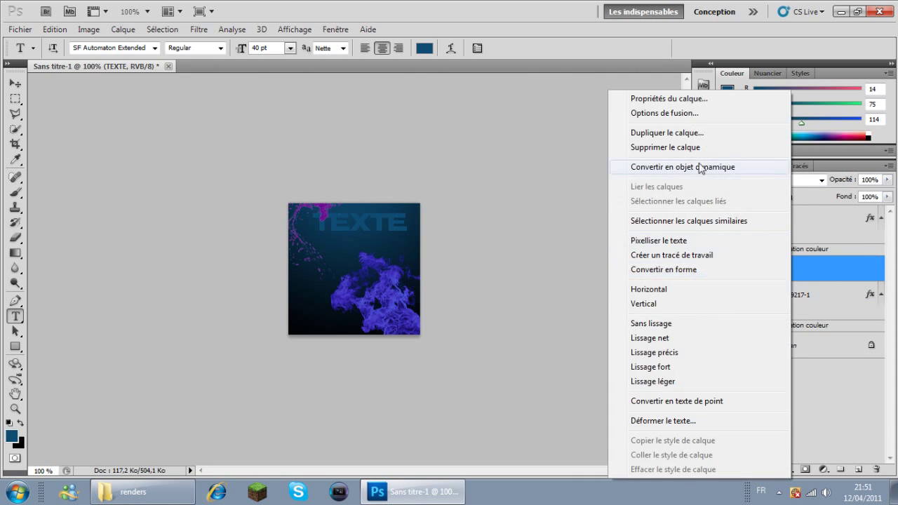
left_click(673, 113)
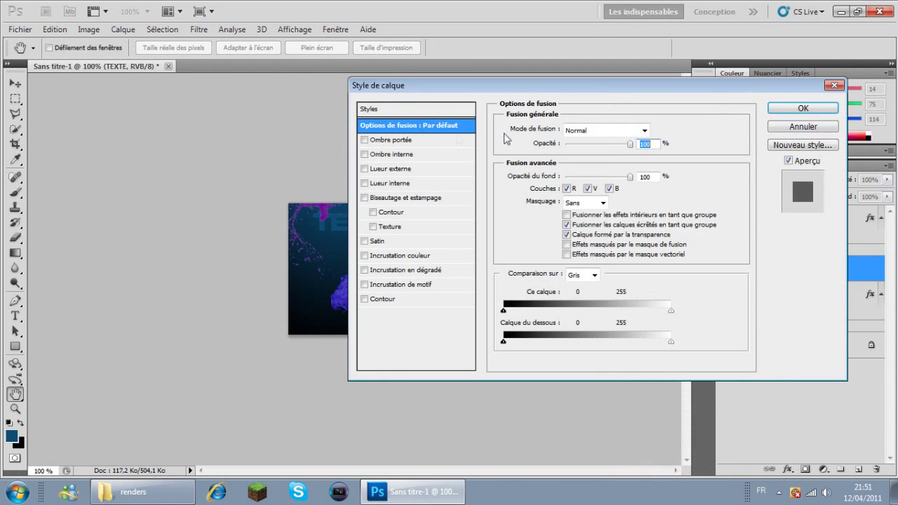
left_click_drag(425, 89, 524, 98)
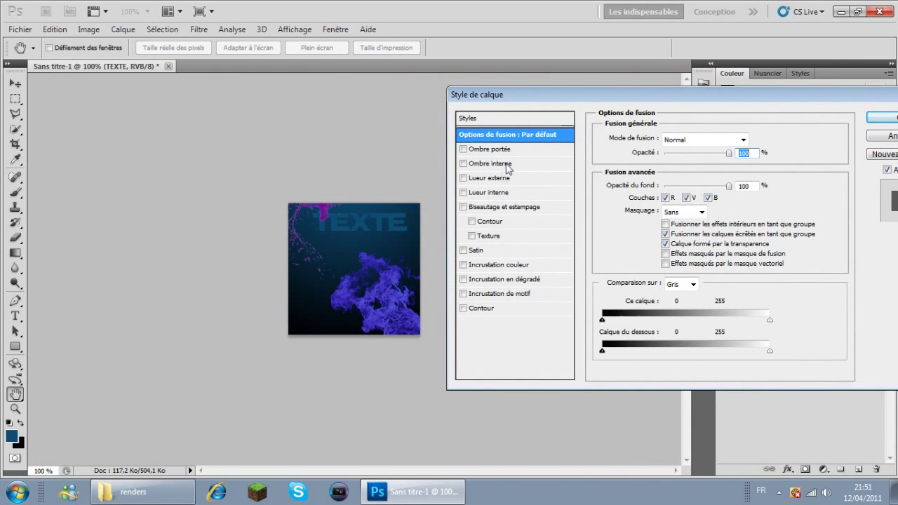
left_click(485, 193)
left_click(482, 179)
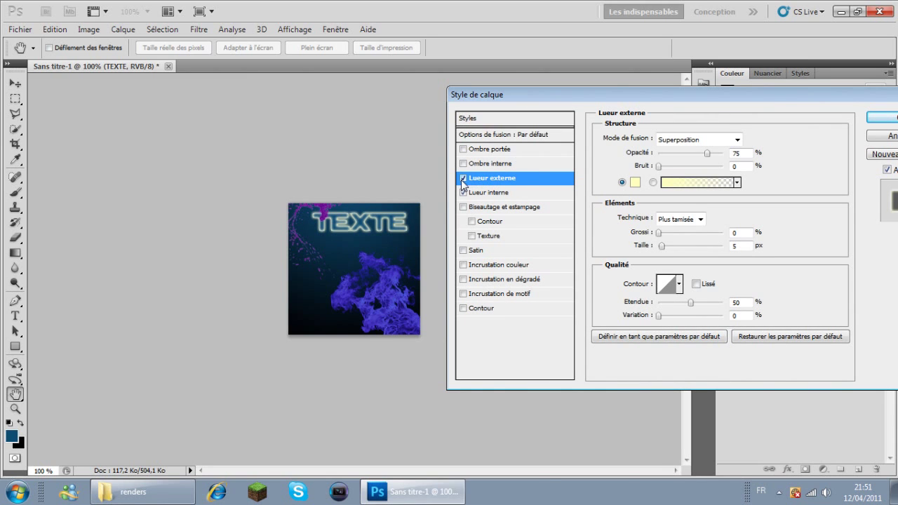
left_click(463, 178)
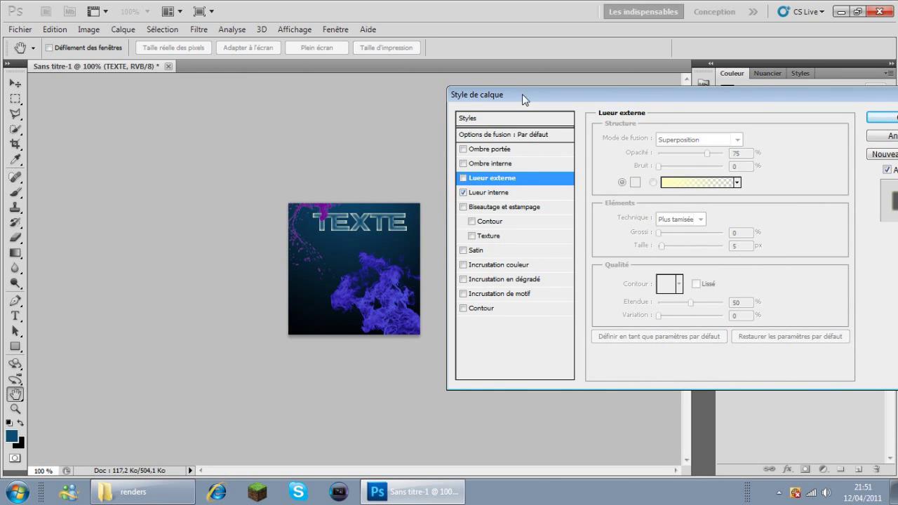
left_click_drag(521, 94, 507, 90)
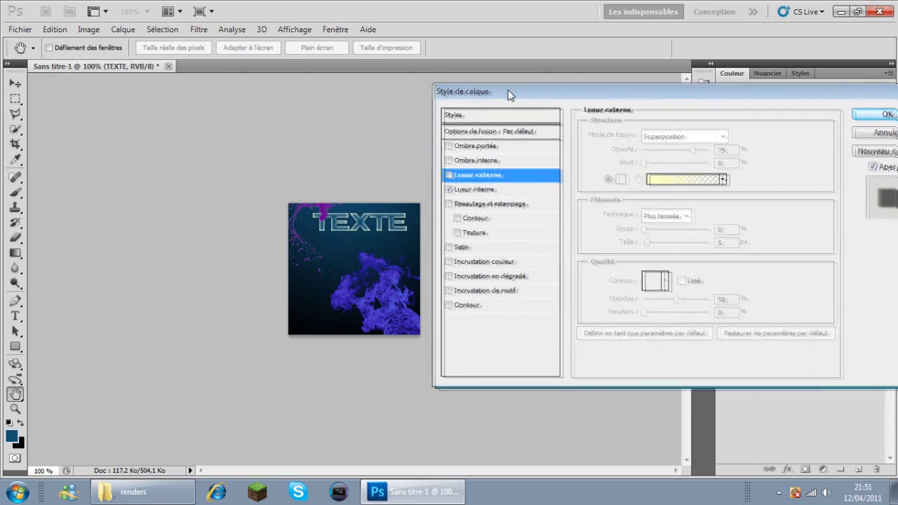
left_click(483, 281)
left_click(675, 180)
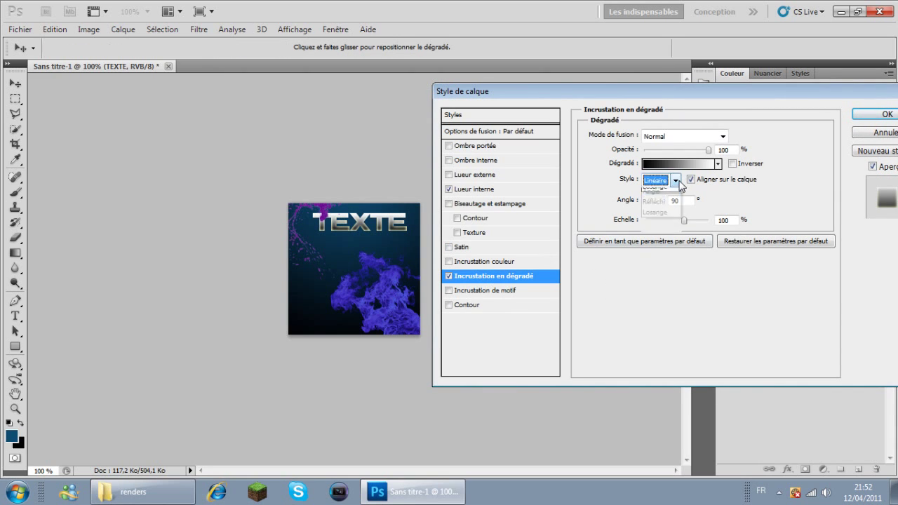
left_click(657, 199)
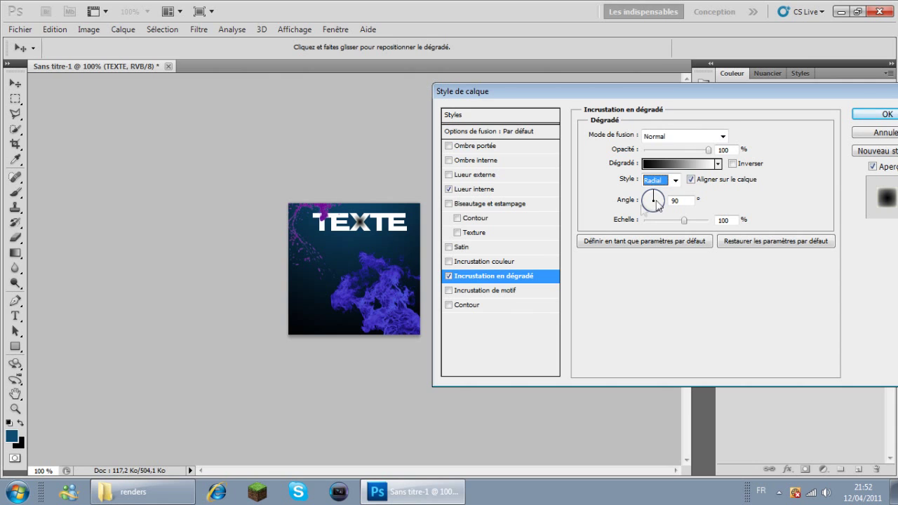
Step: Add a blue colour overlay at 70% opacity to TEXTE and apply the layer styles
left_click(476, 261)
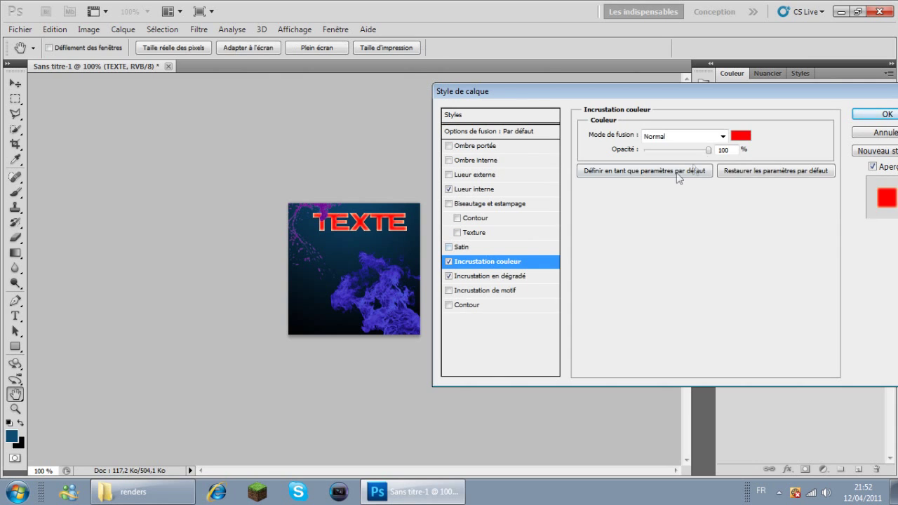
left_click(741, 136)
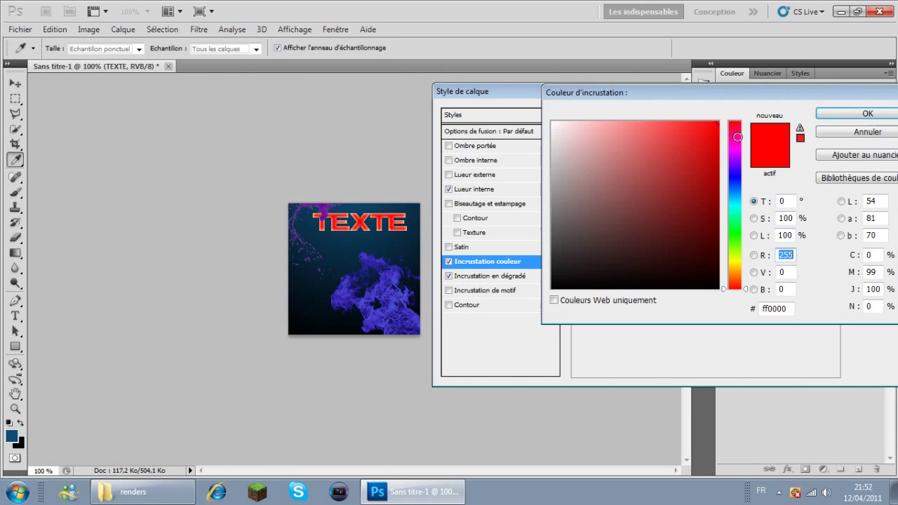
left_click(733, 176)
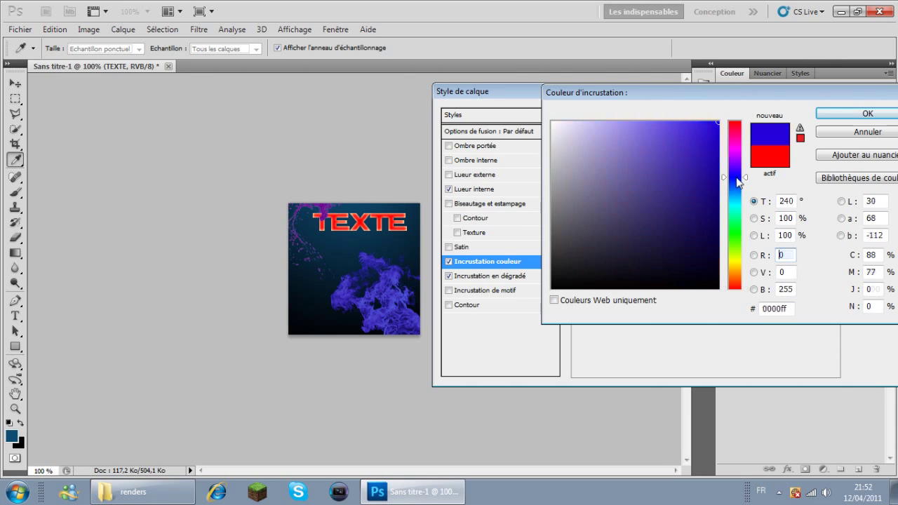
left_click(858, 115)
type("70")
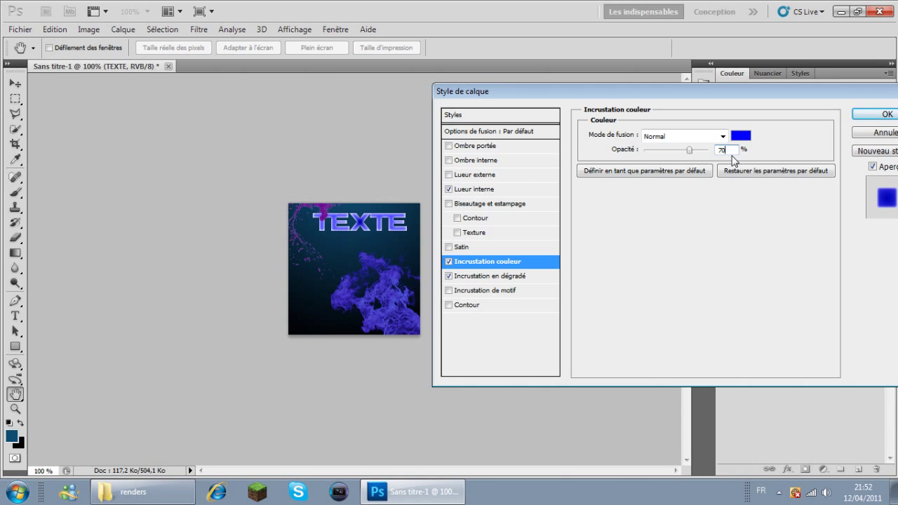
key("BackSpace")
key("BackSpace")
type("55")
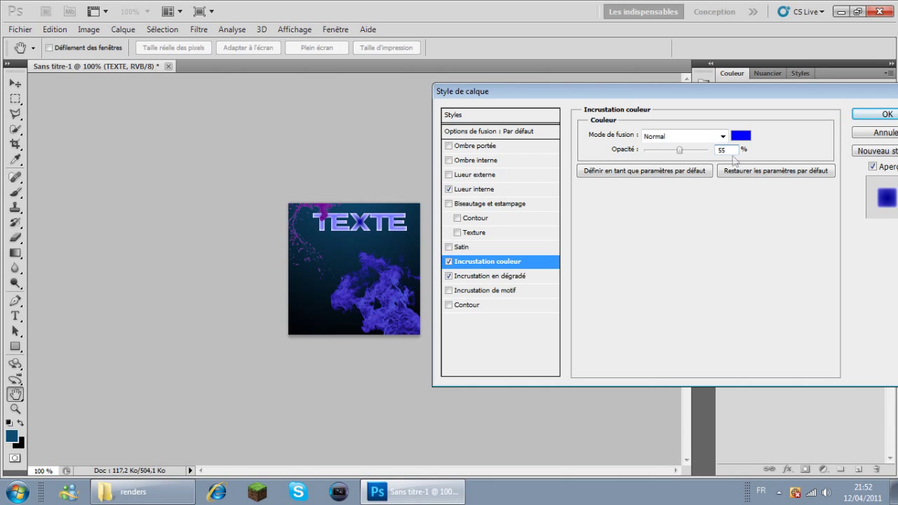
key("BackSpace")
type("5")
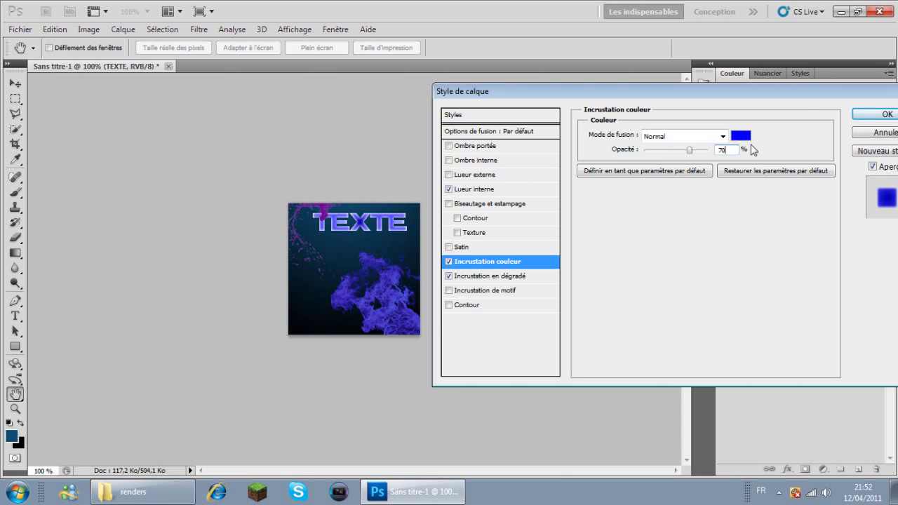
left_click(886, 114)
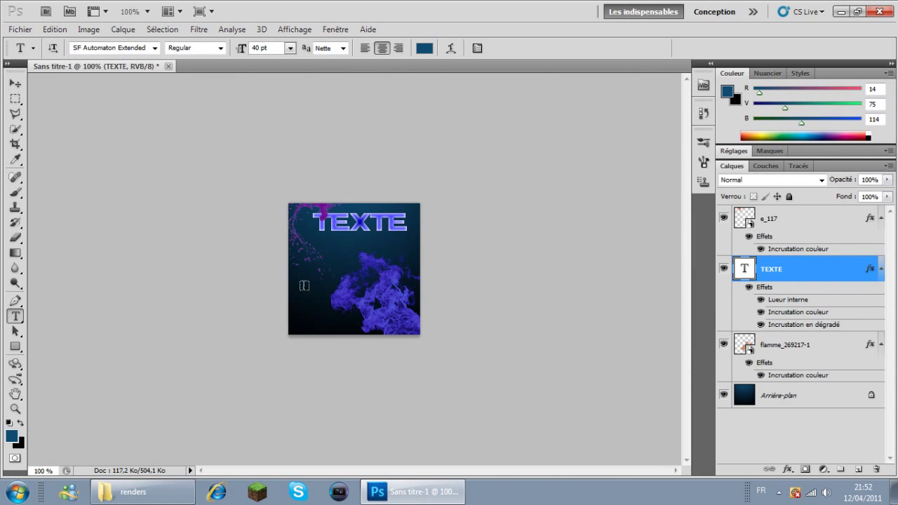
Step: Add dark-blue HD text over the lower splash and move the flame layer above both text layers
left_click_drag(303, 290, 397, 325)
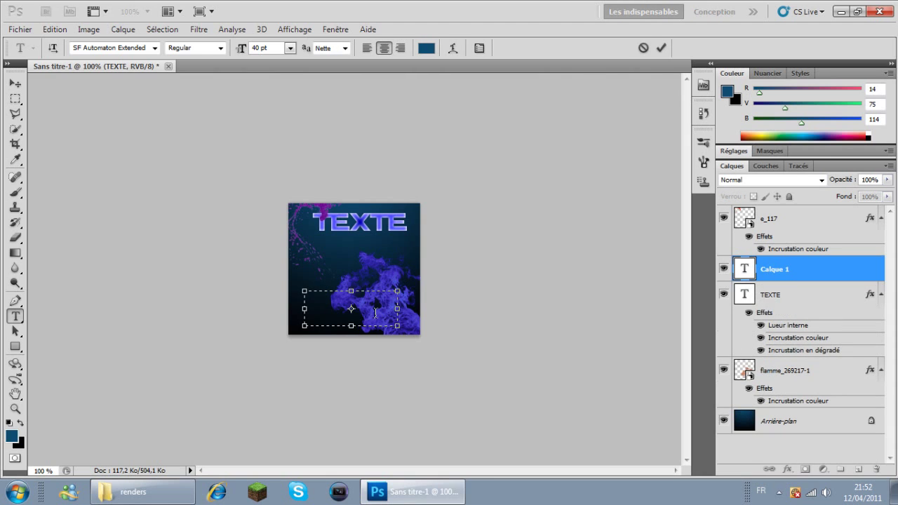
type("ES")
left_click(14, 83)
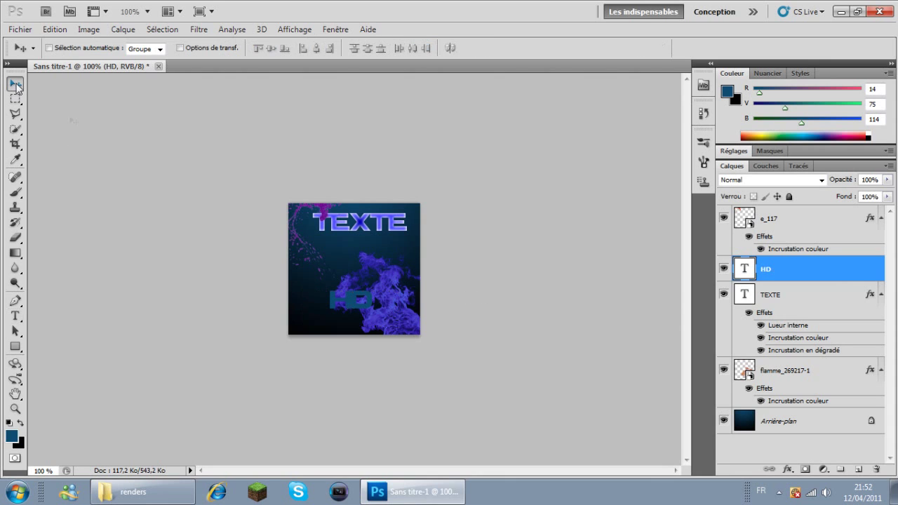
left_click_drag(337, 303, 376, 283)
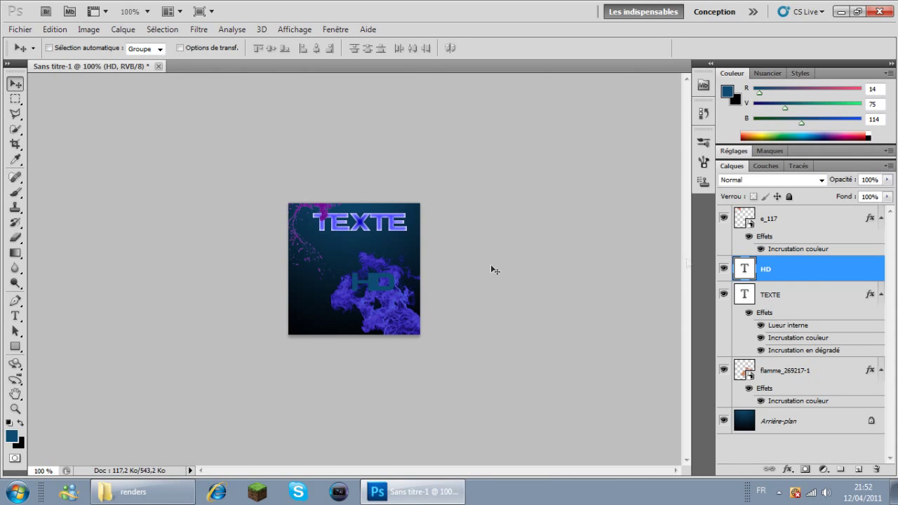
left_click_drag(767, 225, 772, 268)
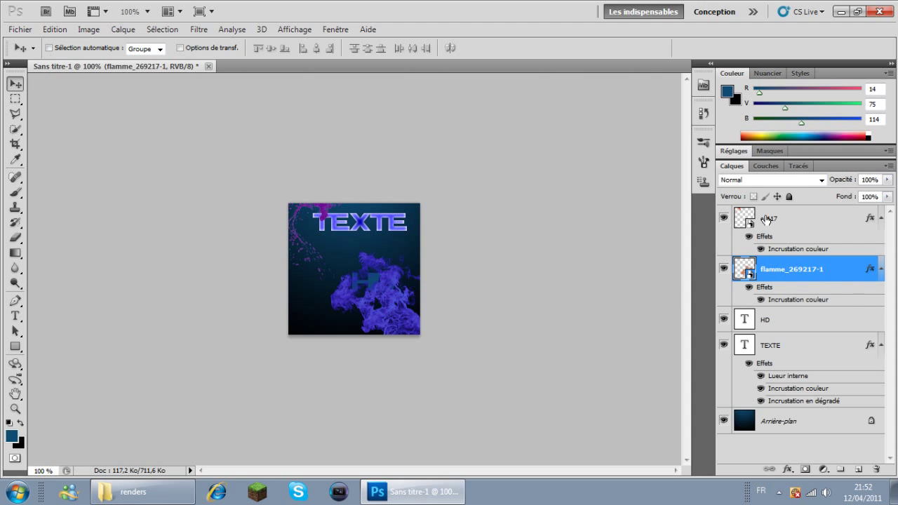
left_click(774, 320)
Step: Give the HD layer an outer glow, inner glow and linear gradient overlay
right_click(774, 320)
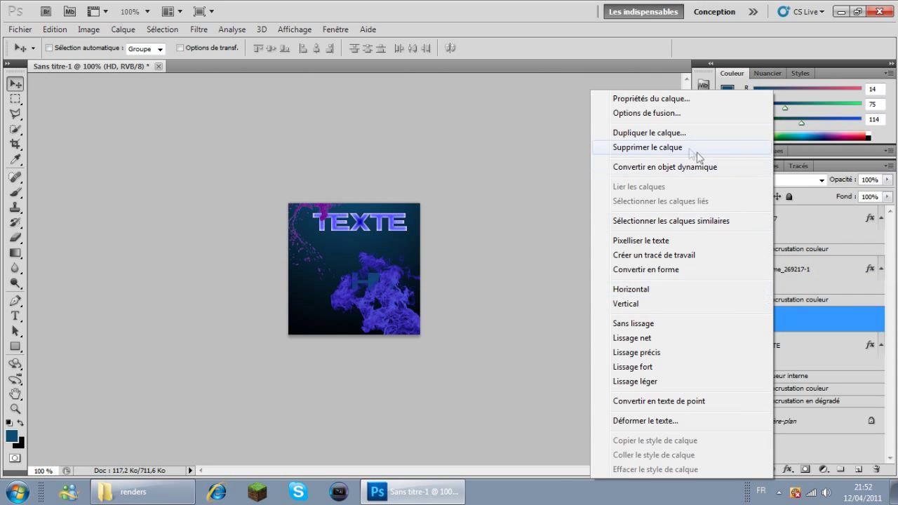
left_click(644, 114)
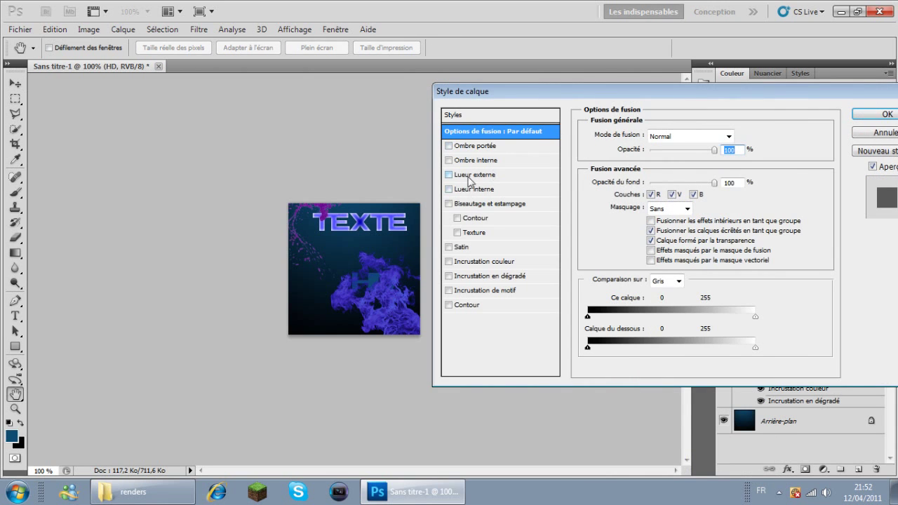
left_click(477, 175)
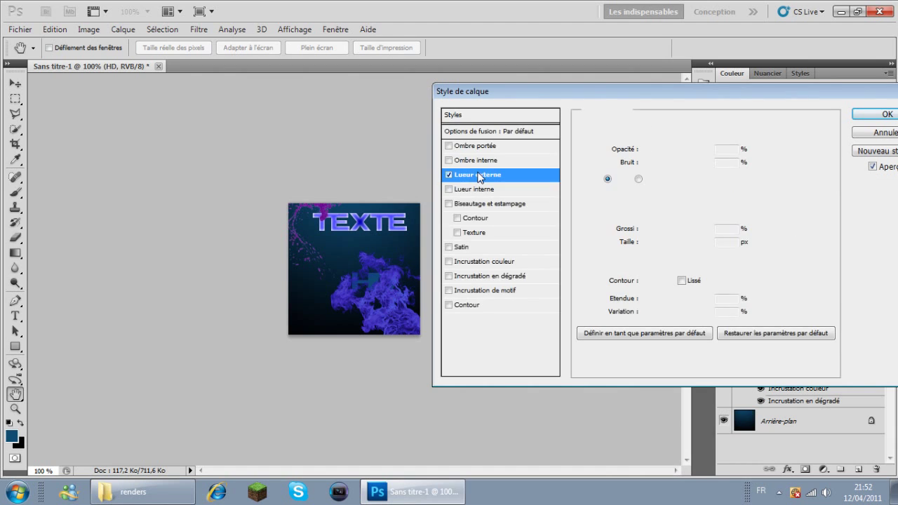
left_click(482, 191)
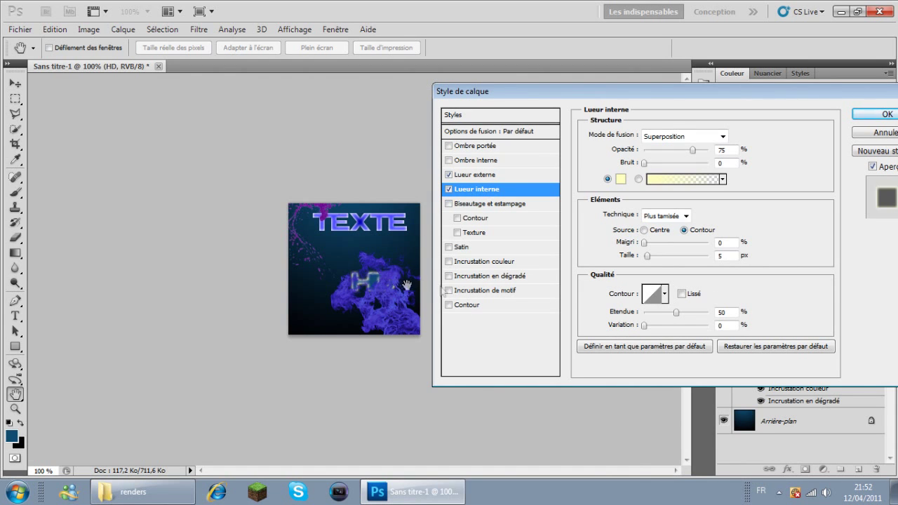
left_click(483, 277)
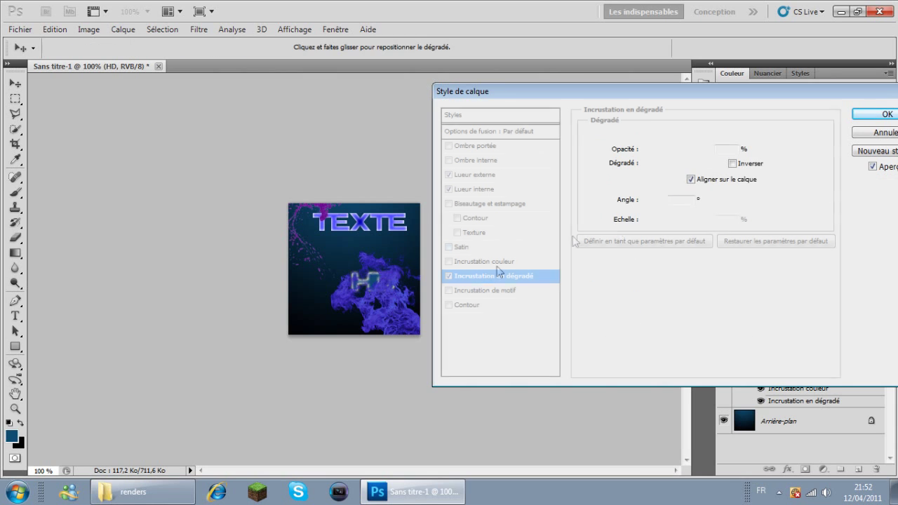
left_click(675, 181)
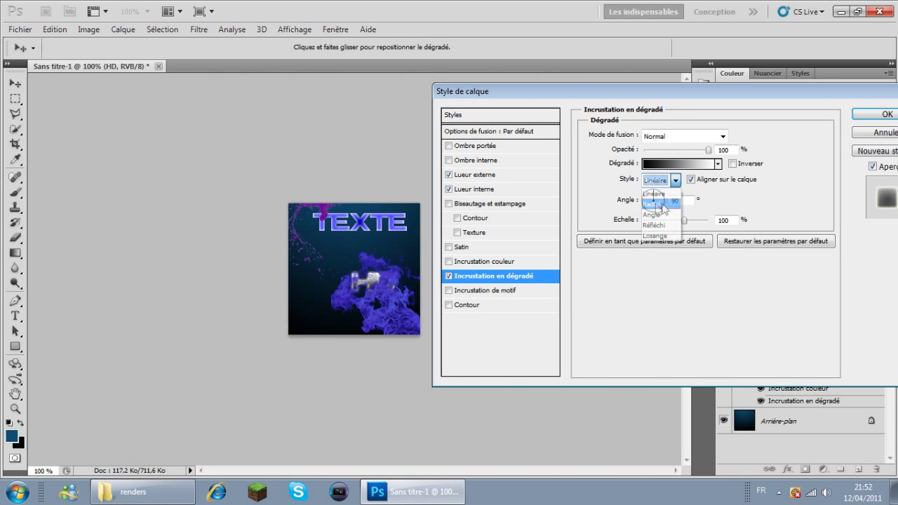
left_click(656, 194)
Step: Add a blue colour overlay at 70% opacity to HD and apply all its effects
left_click(484, 261)
left_click(740, 135)
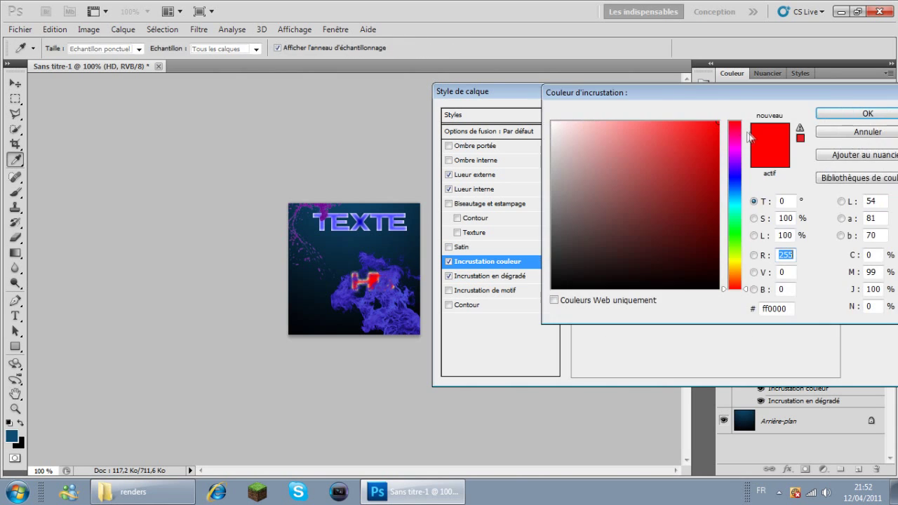
left_click_drag(733, 190, 734, 178)
left_click(867, 114)
double_click(727, 149)
type("70")
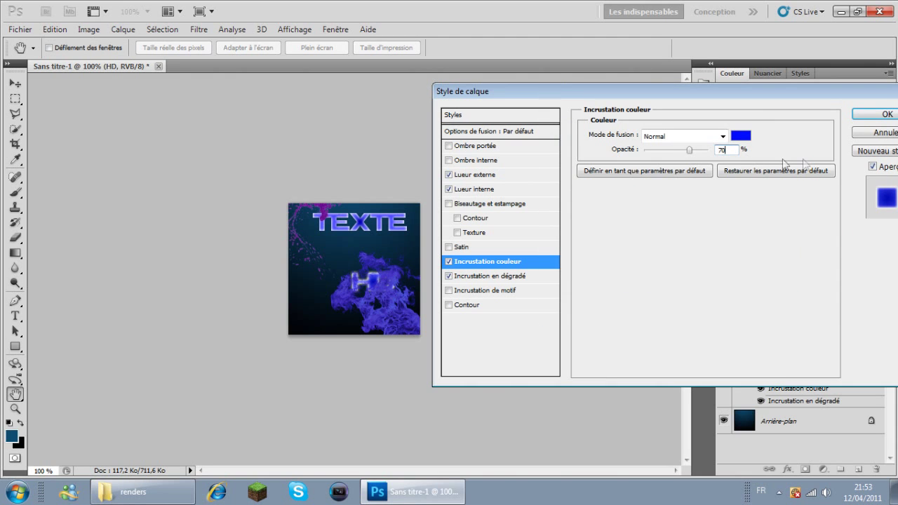
left_click(887, 114)
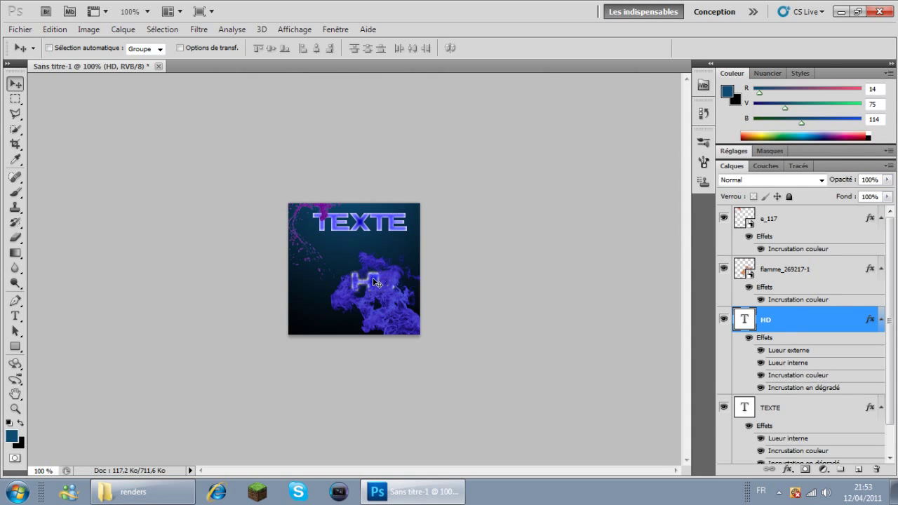
Step: Raise the HD layer to the top of the stack and reposition the HD text near the image centre
left_click_drag(374, 282, 331, 313)
left_click_drag(780, 326, 780, 217)
mouse_move(352, 338)
left_mouse_down()
mouse_move(351, 311)
mouse_move(352, 321)
left_mouse_up()
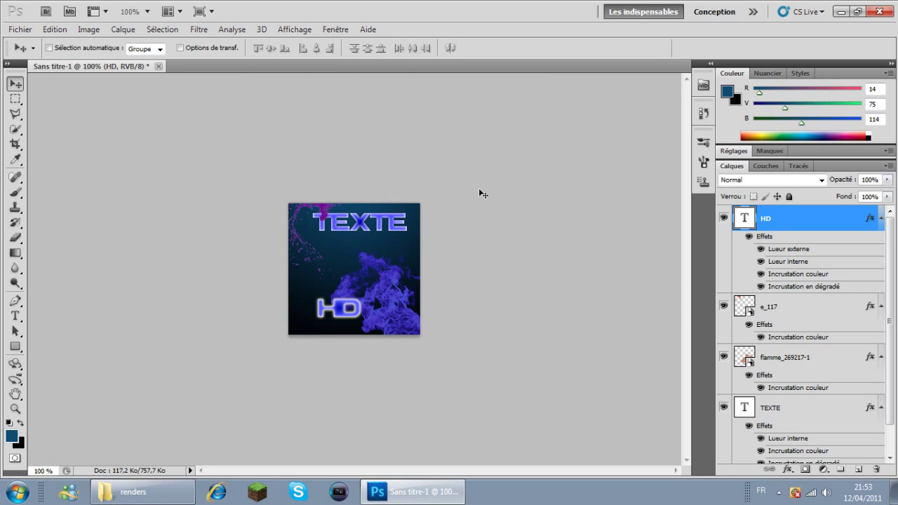
mouse_move(348, 298)
left_mouse_down()
mouse_move(348, 283)
mouse_move(354, 321)
mouse_move(353, 272)
mouse_move(354, 308)
mouse_move(342, 264)
mouse_move(352, 330)
mouse_move(344, 284)
left_mouse_up()
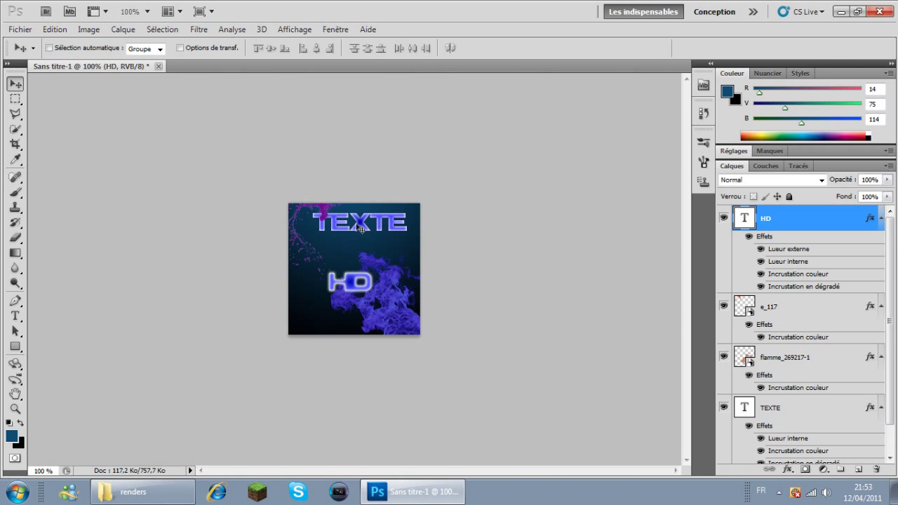
key("shift+Down")
Step: Nudge and drag the HD text slightly lower and right, over the flame near the logo's bottom
key("shift+Up")
mouse_move(359, 298)
left_mouse_down()
mouse_move(354, 287)
mouse_move(353, 304)
left_mouse_up()
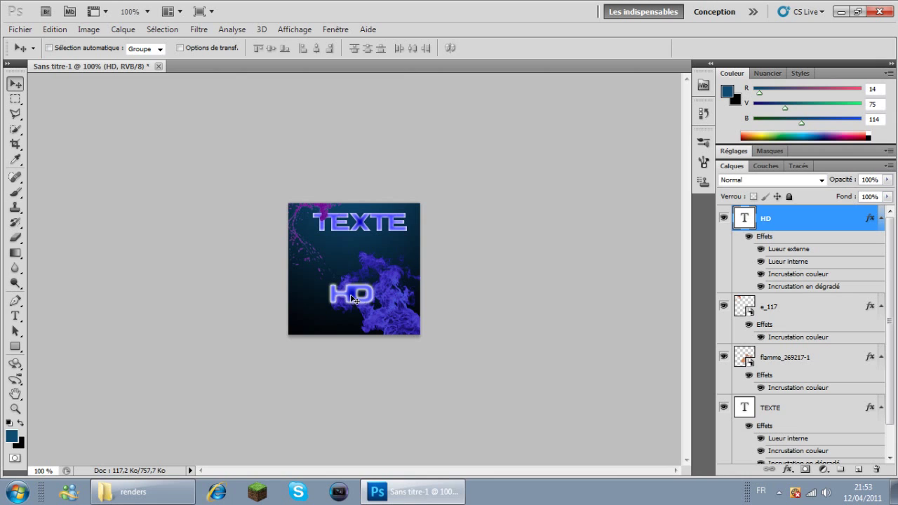
mouse_move(354, 299)
left_mouse_down()
mouse_move(349, 260)
mouse_move(345, 275)
mouse_move(352, 278)
mouse_move(359, 254)
mouse_move(360, 311)
mouse_move(361, 250)
mouse_move(358, 308)
left_mouse_up()
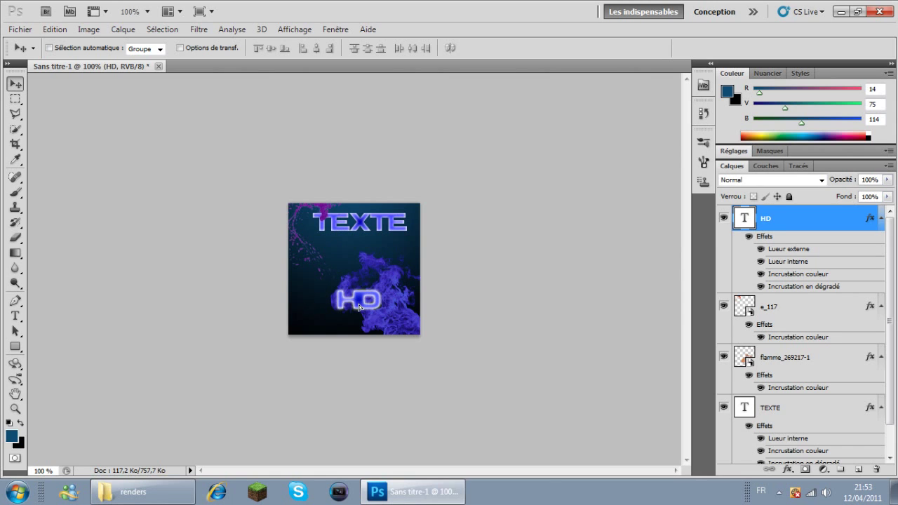
right_click(779, 224)
left_click(373, 147)
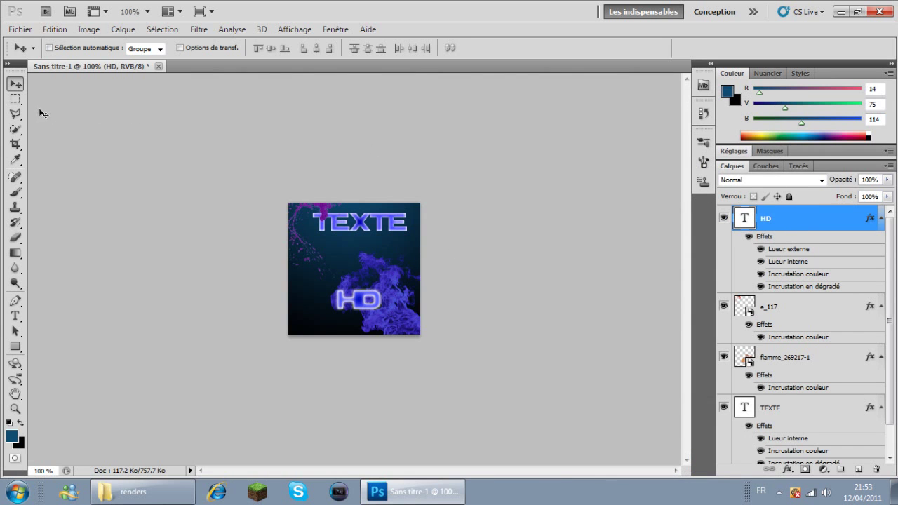